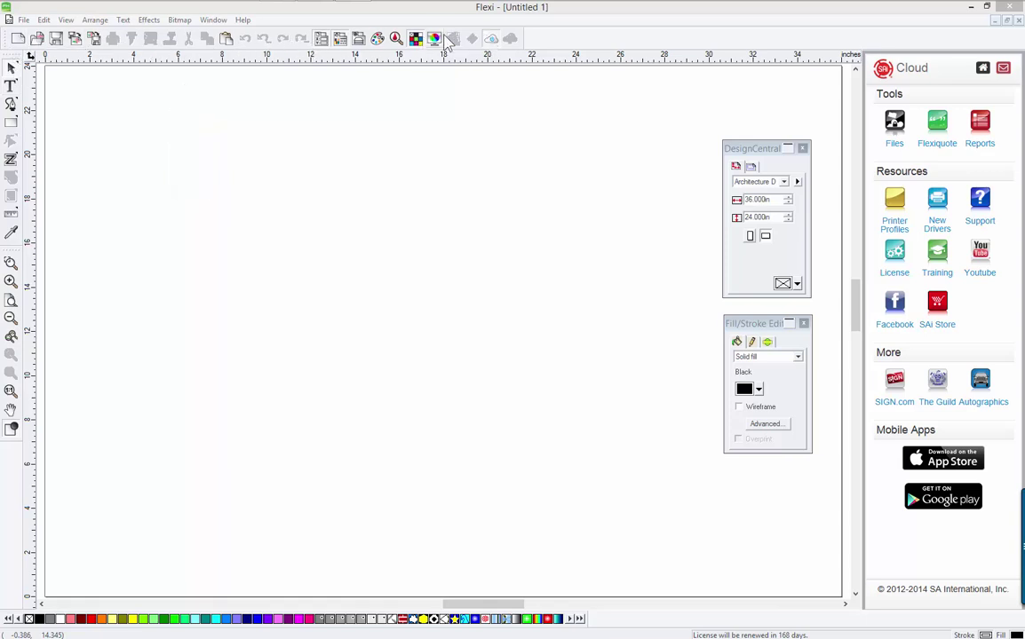
Hide and restore the Cloud panel, then browse the program menus.
click(493, 40)
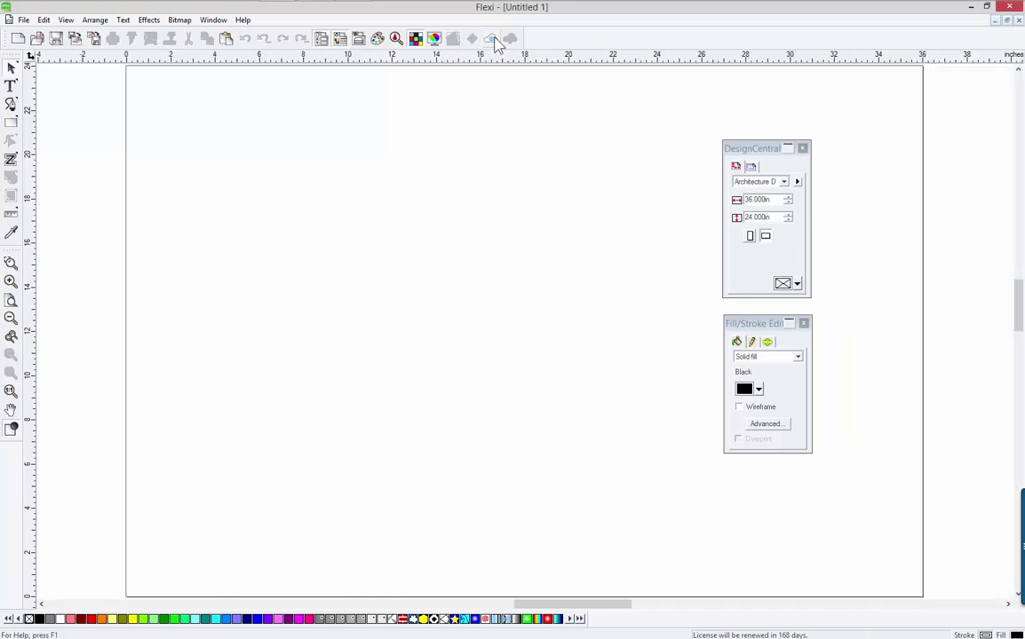
click(493, 40)
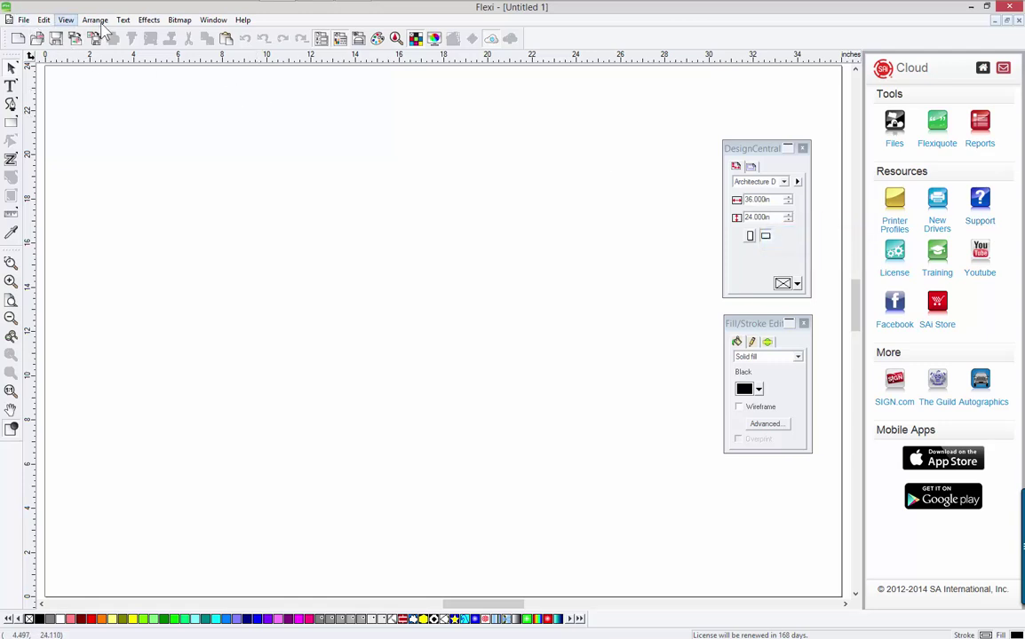
click(23, 20)
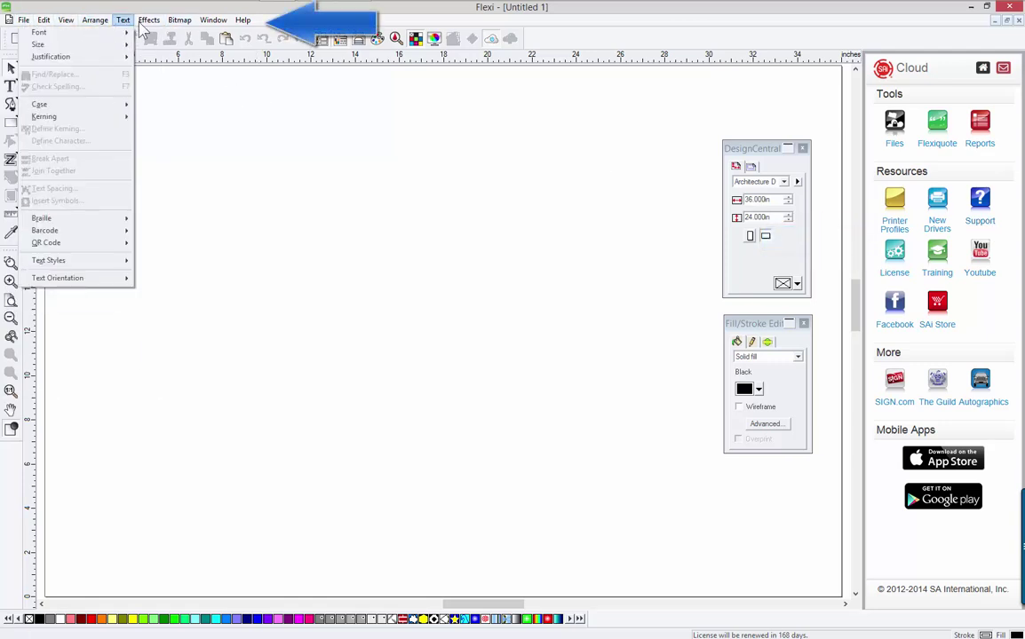
mouse_move(194, 27)
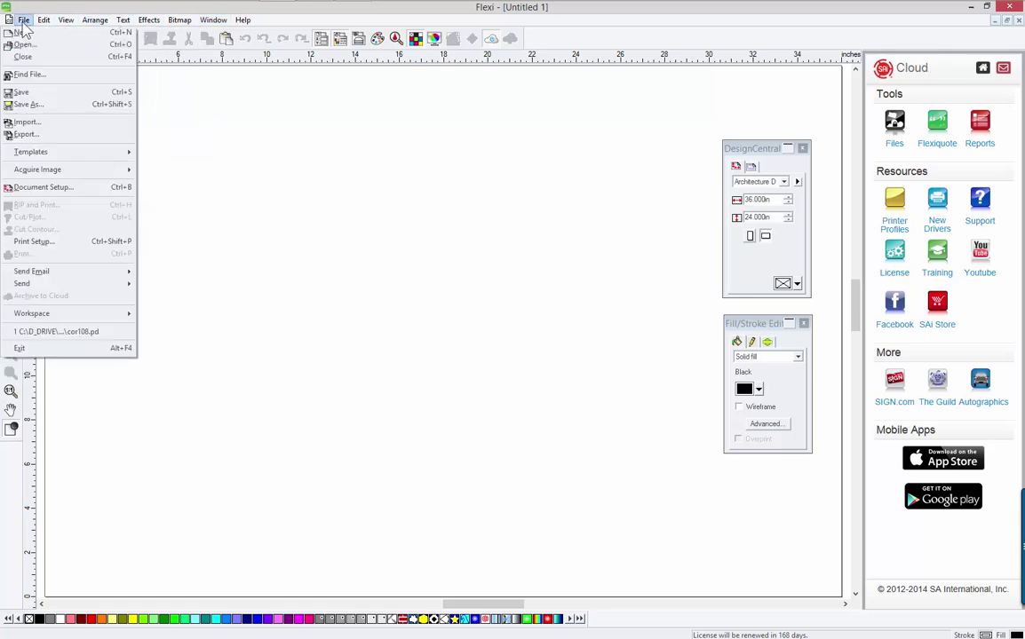
mouse_move(44, 19)
click(628, 49)
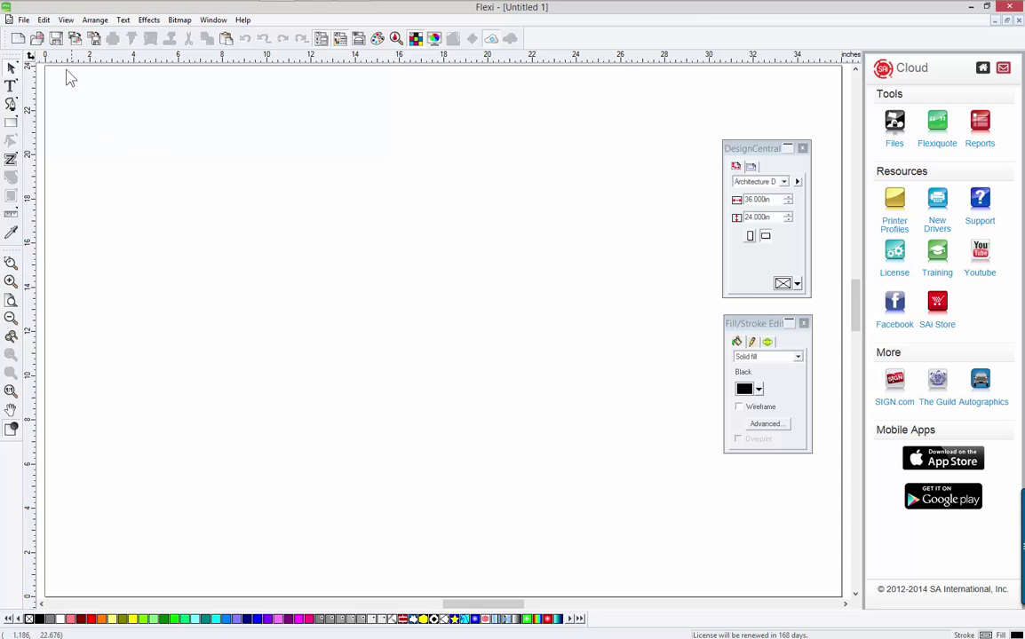
Try the Adobe-style, Omega-style and Corel-style workspaces, then return to the Default workspace.
click(24, 20)
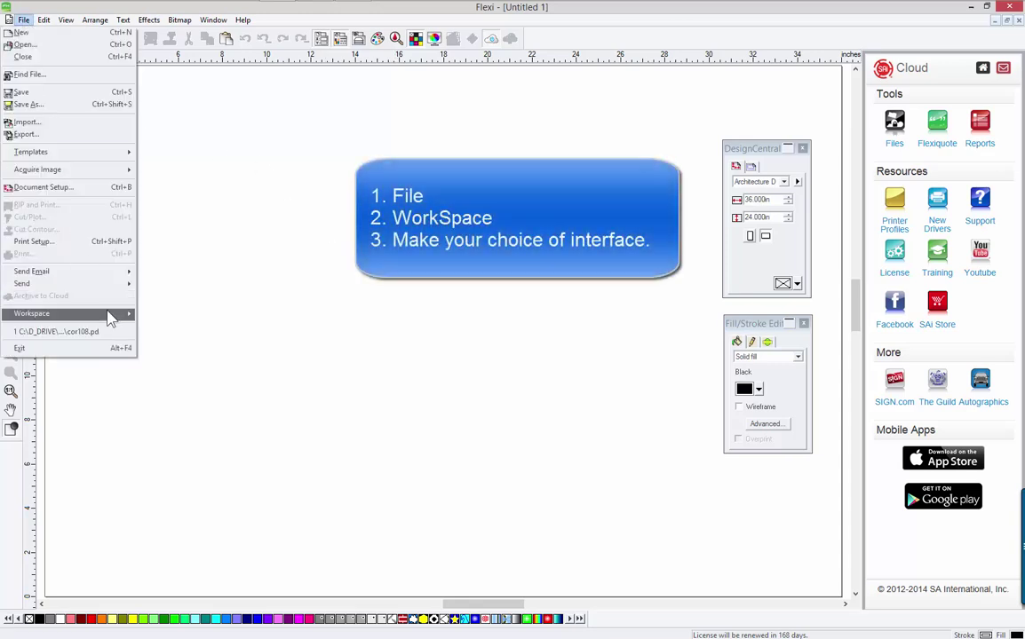
mouse_move(110, 318)
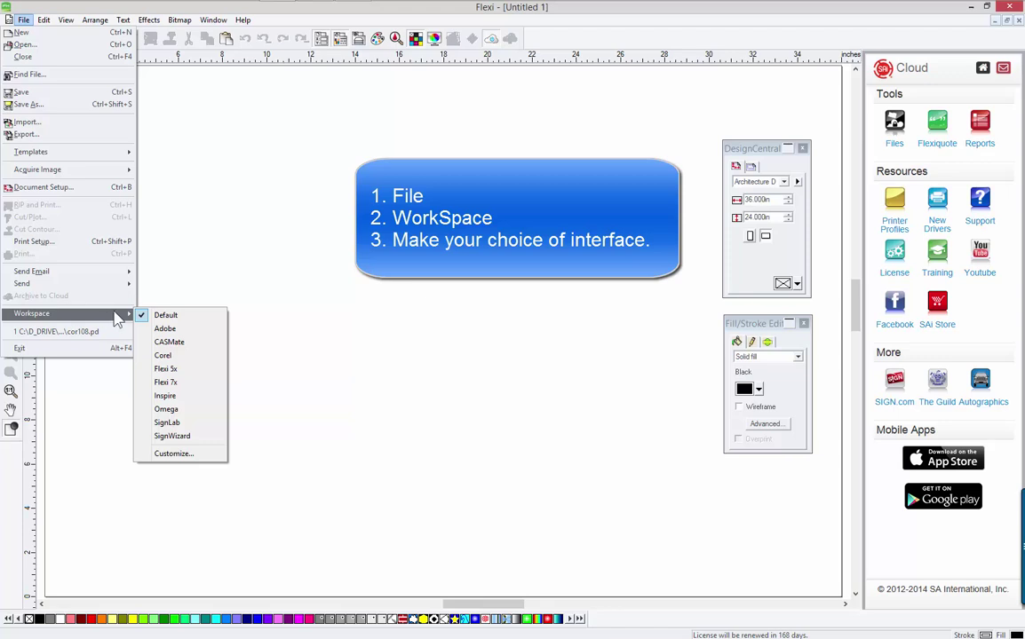
click(167, 329)
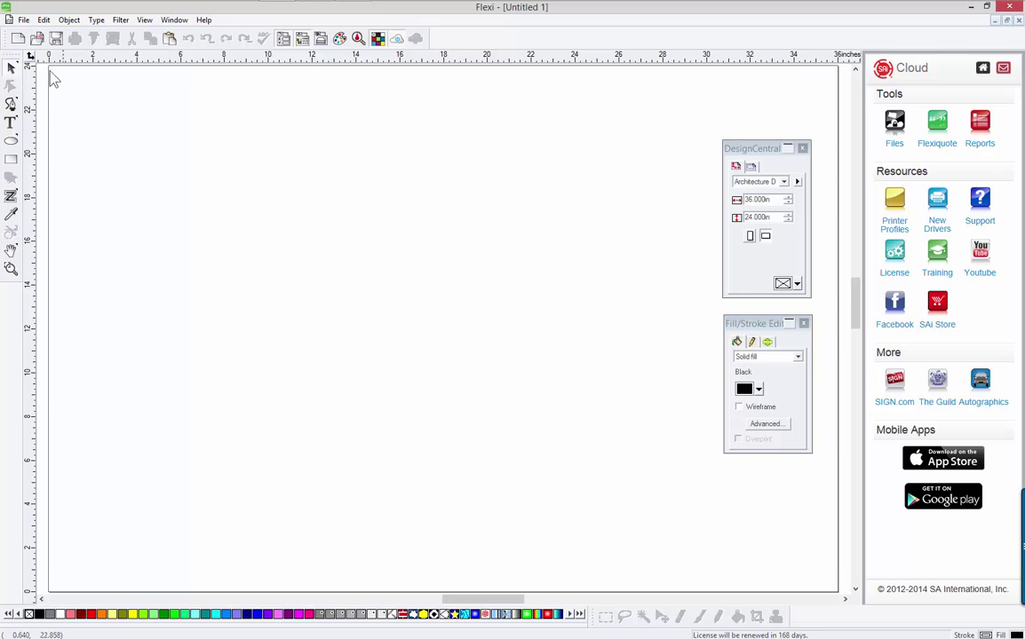
click(25, 21)
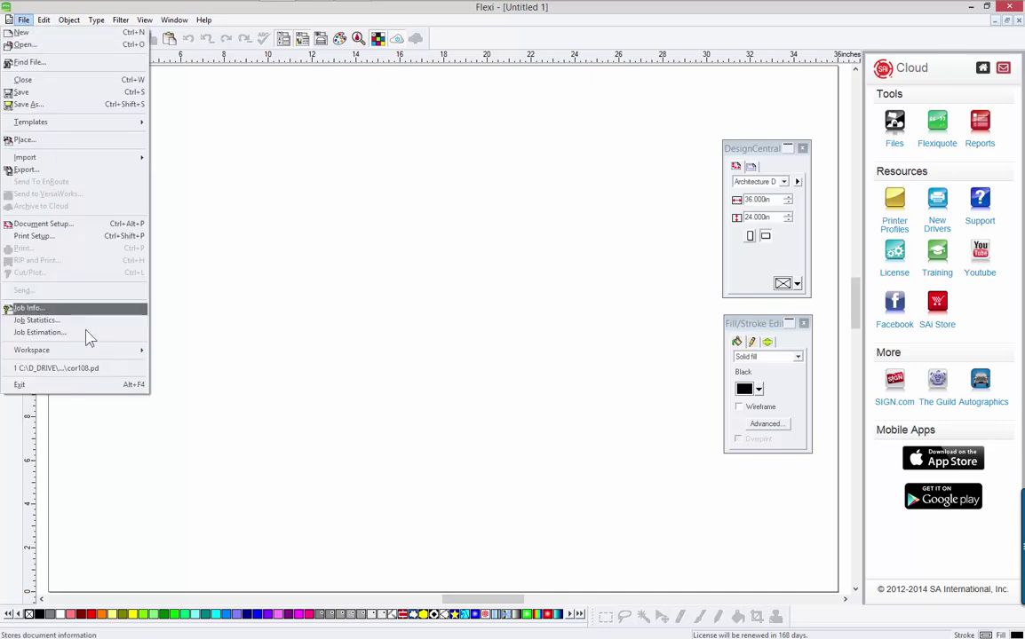
mouse_move(96, 351)
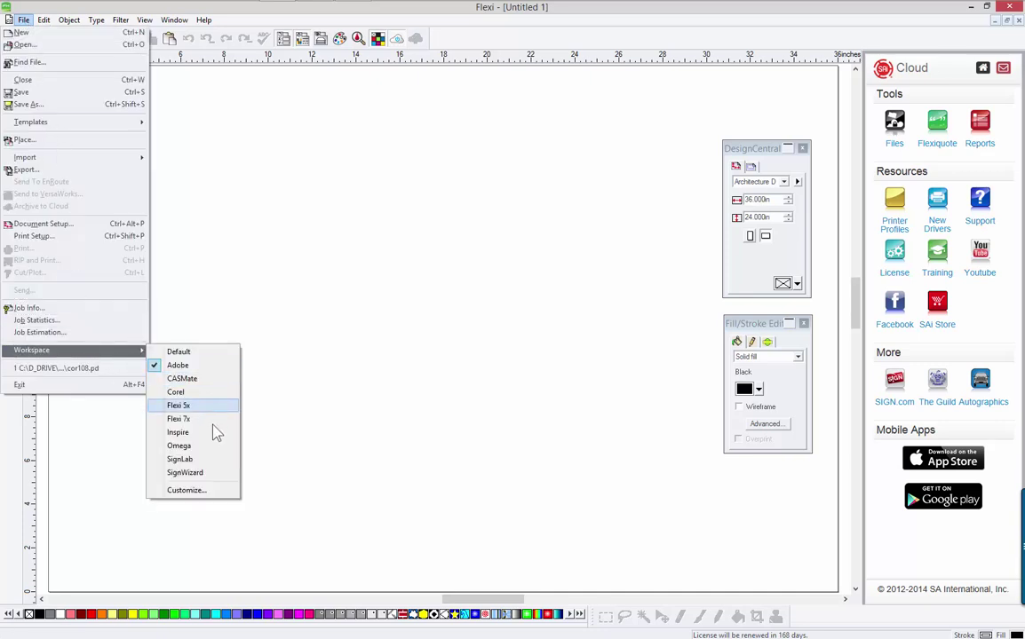
click(179, 446)
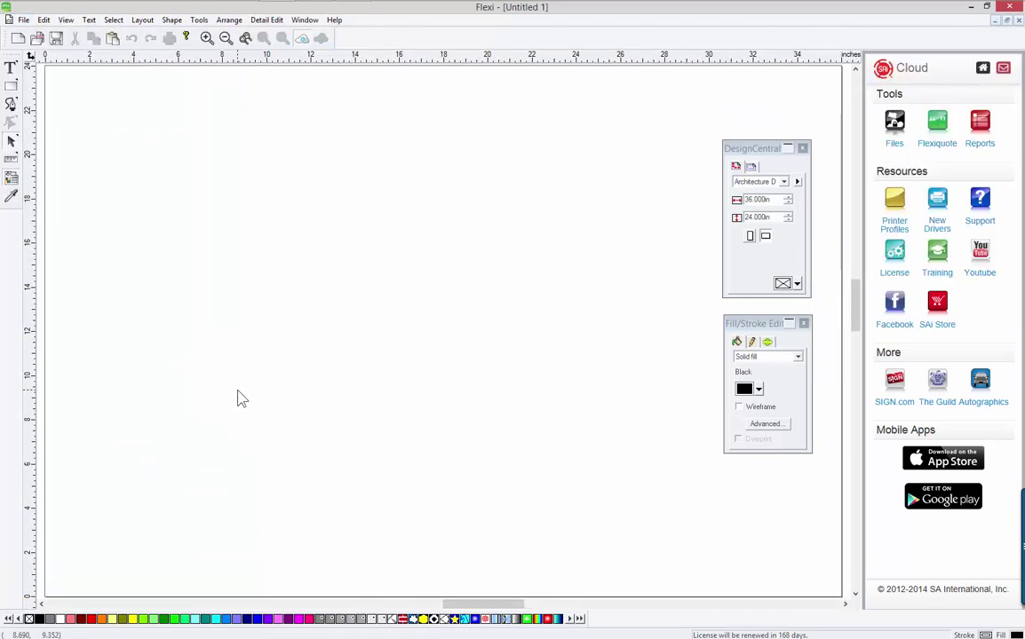
click(23, 21)
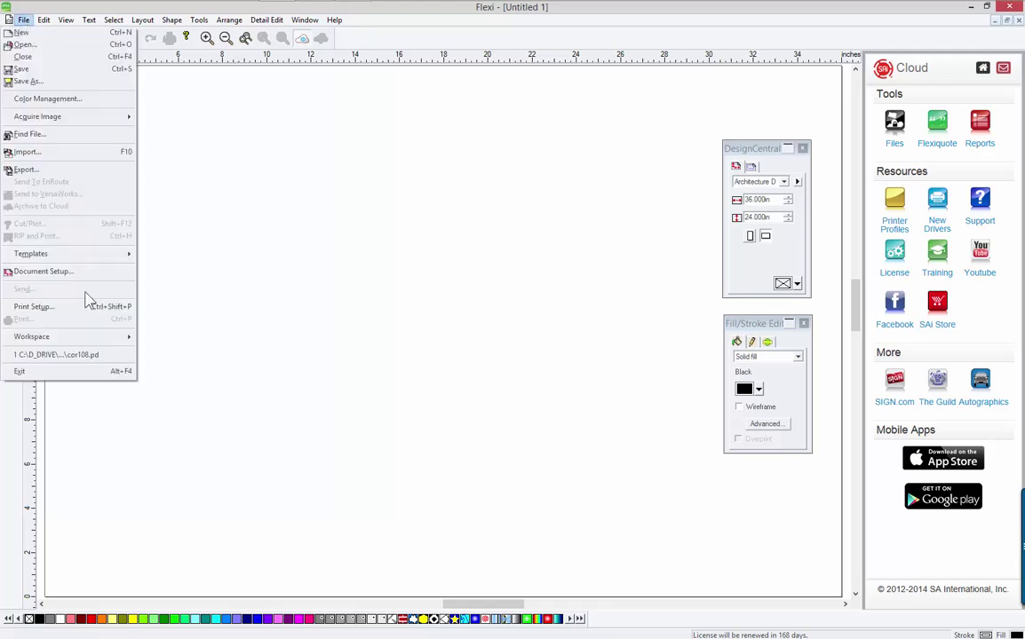
mouse_move(106, 337)
click(172, 380)
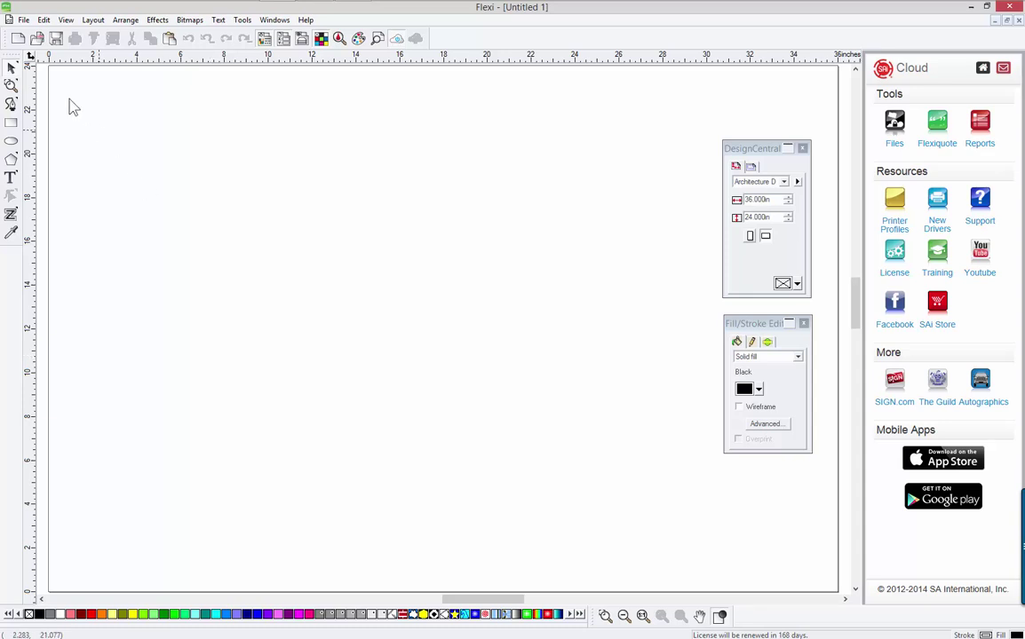
click(23, 19)
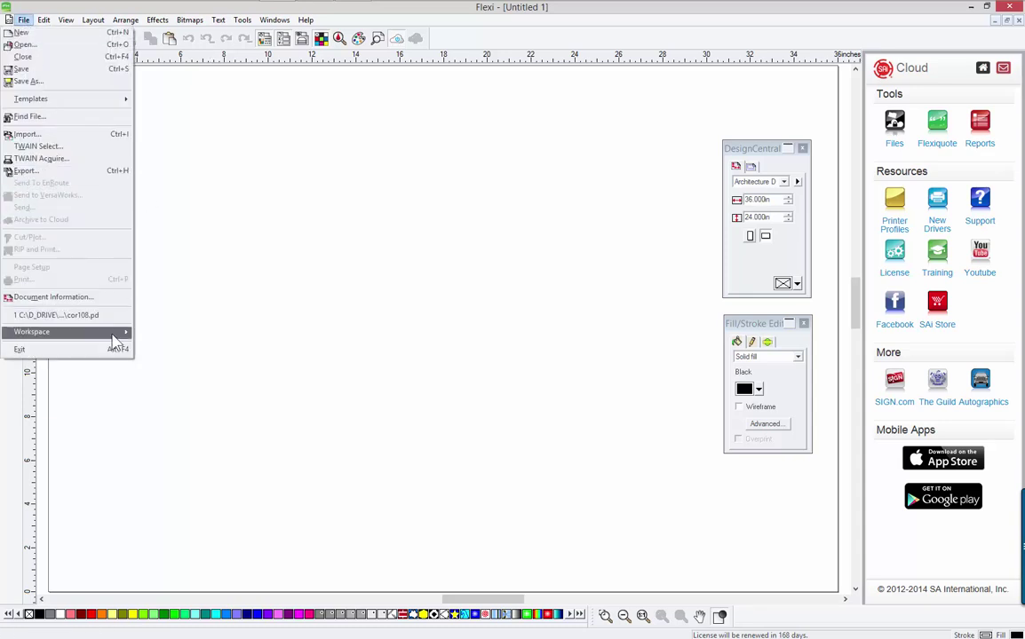
mouse_move(119, 336)
click(161, 334)
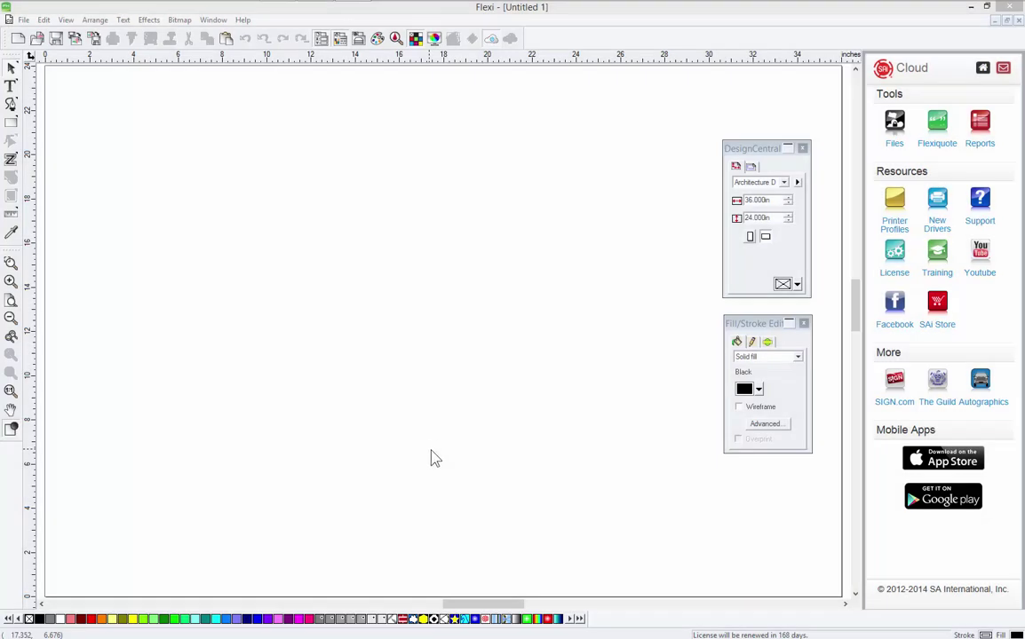
In the Open dialog, filter the file list to JPEG Bitmap, then cancel.
click(24, 22)
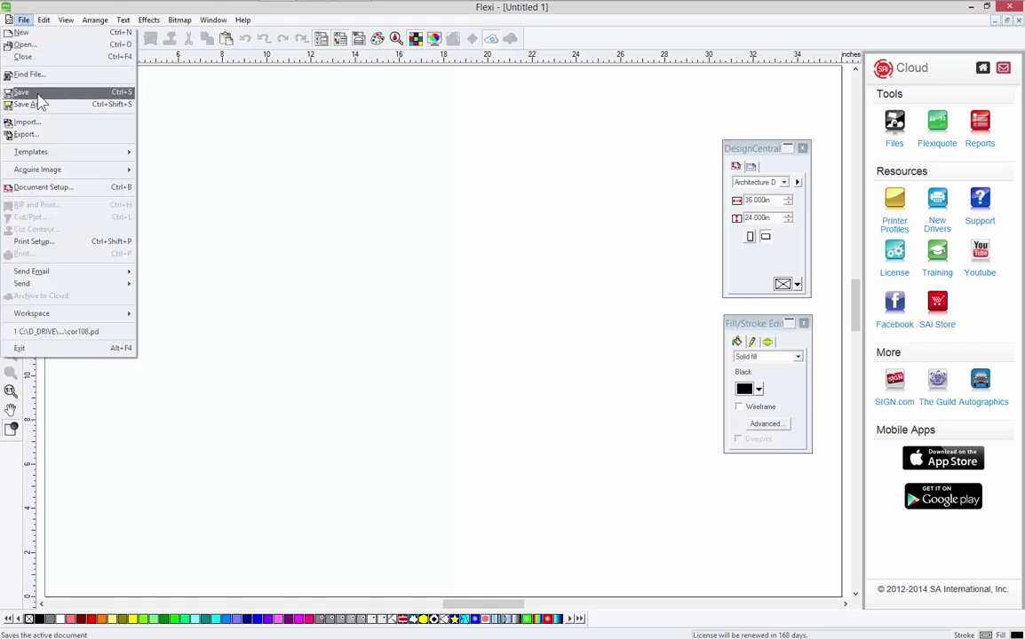
click(150, 105)
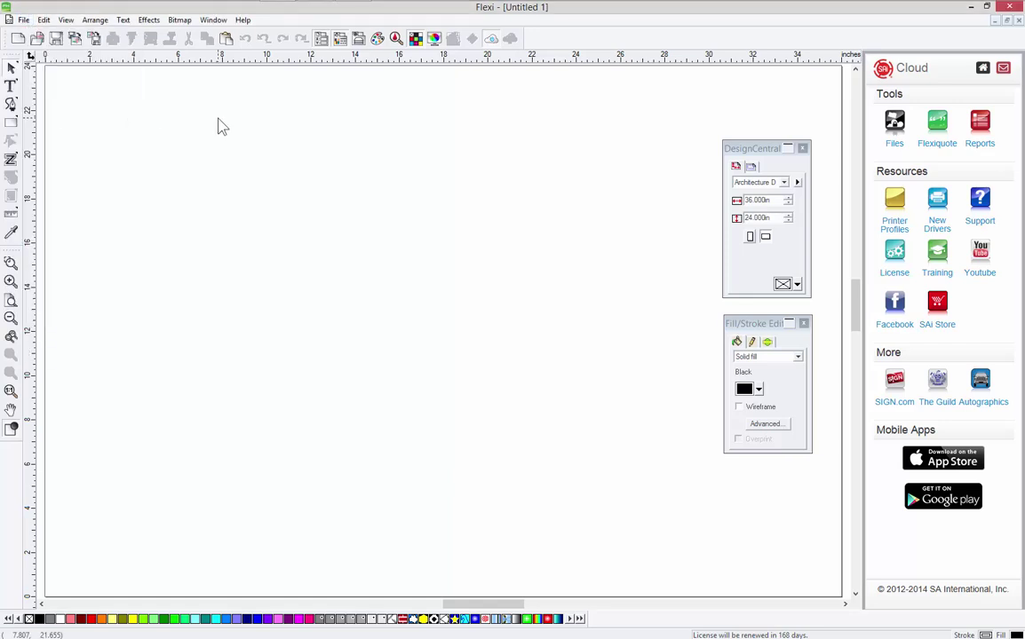
click(38, 40)
drag(411, 197, 295, 126)
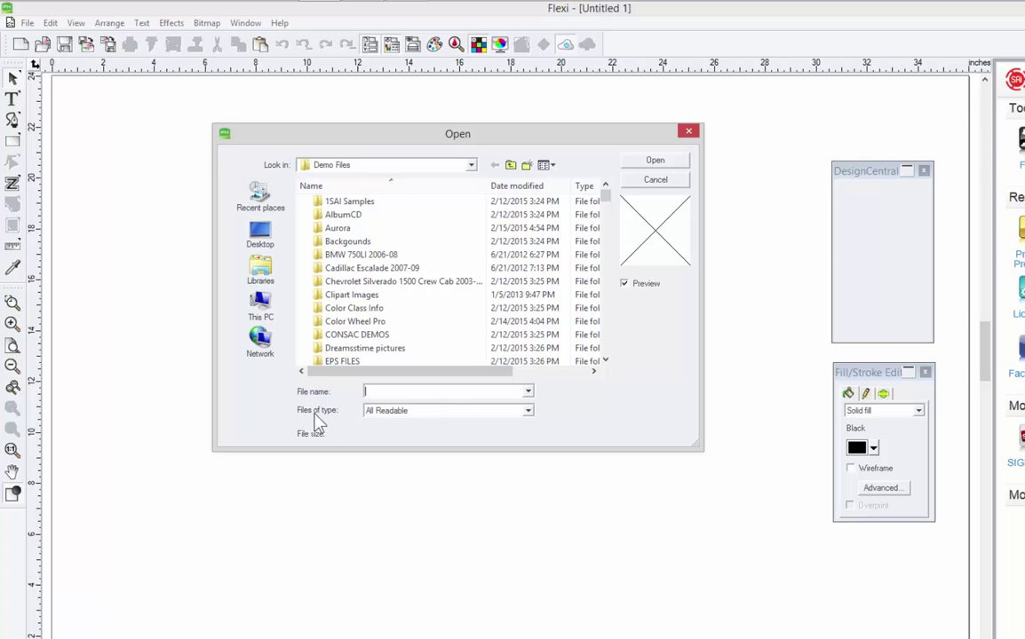
click(527, 413)
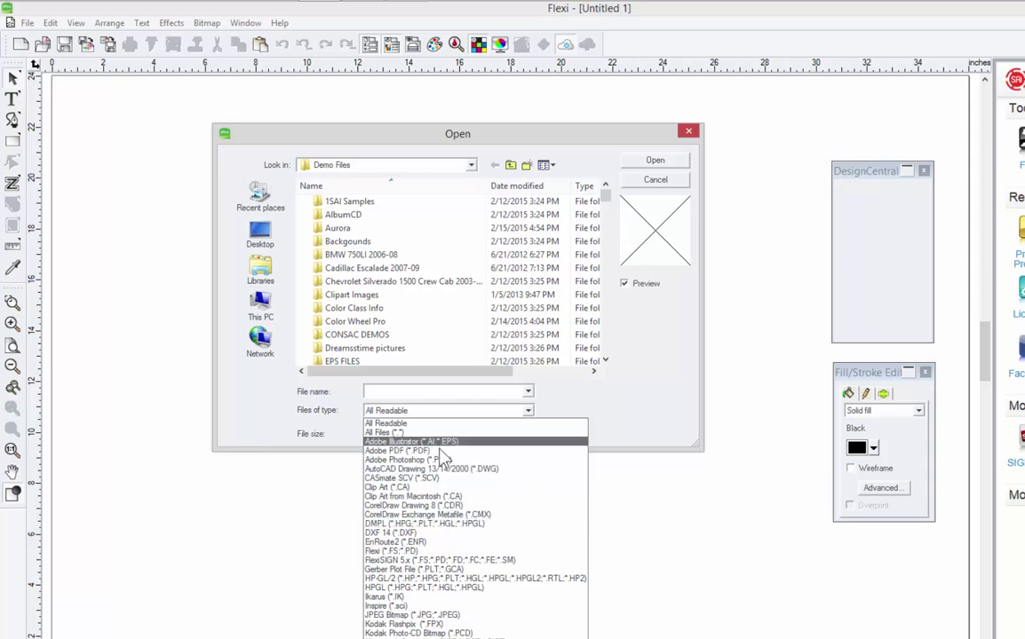
click(412, 615)
drag(609, 204, 606, 264)
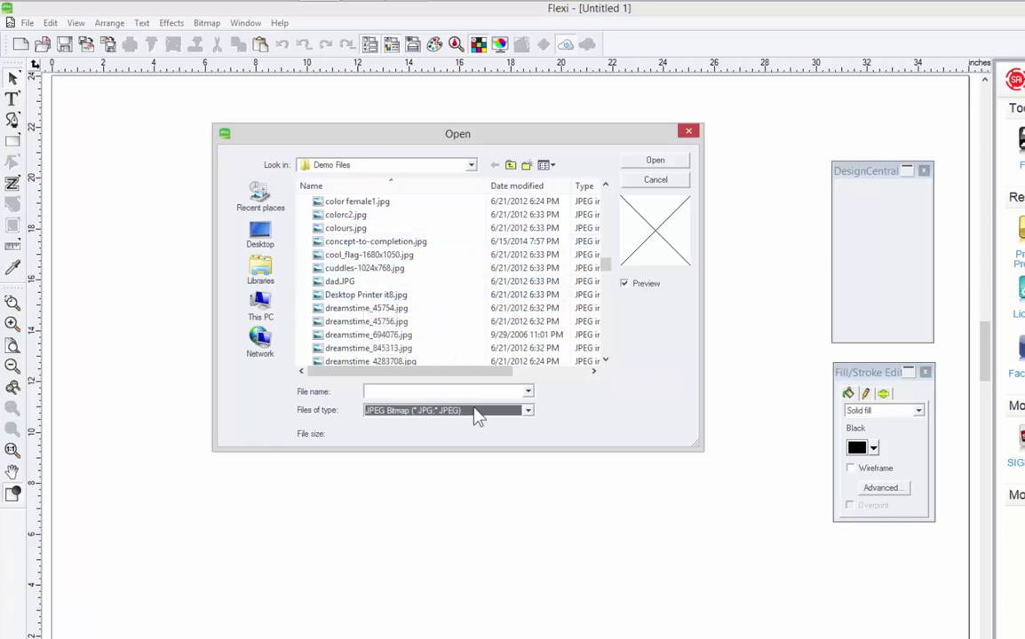
click(528, 411)
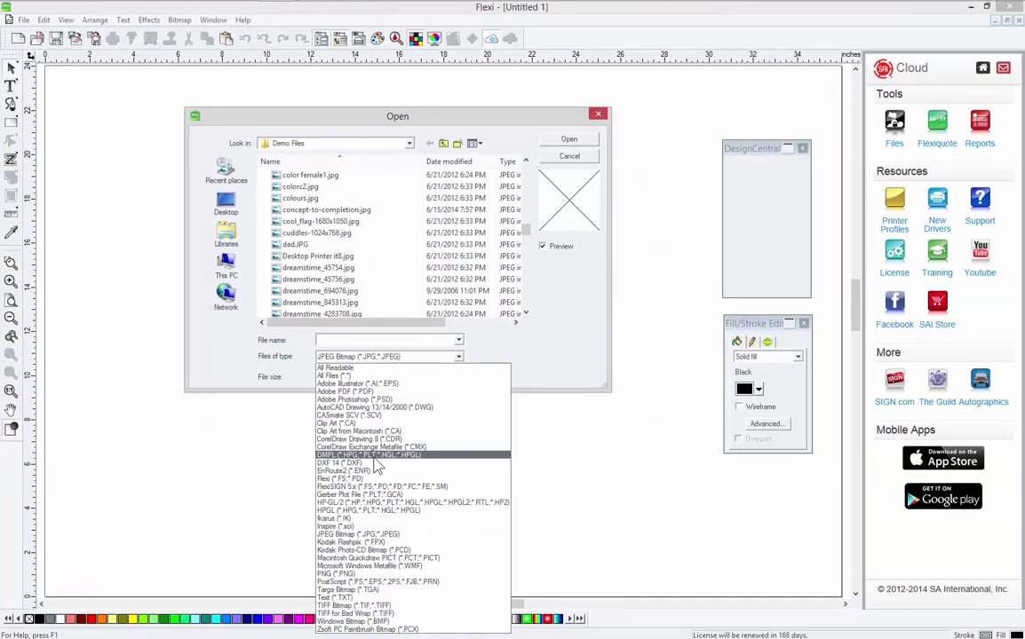
click(583, 350)
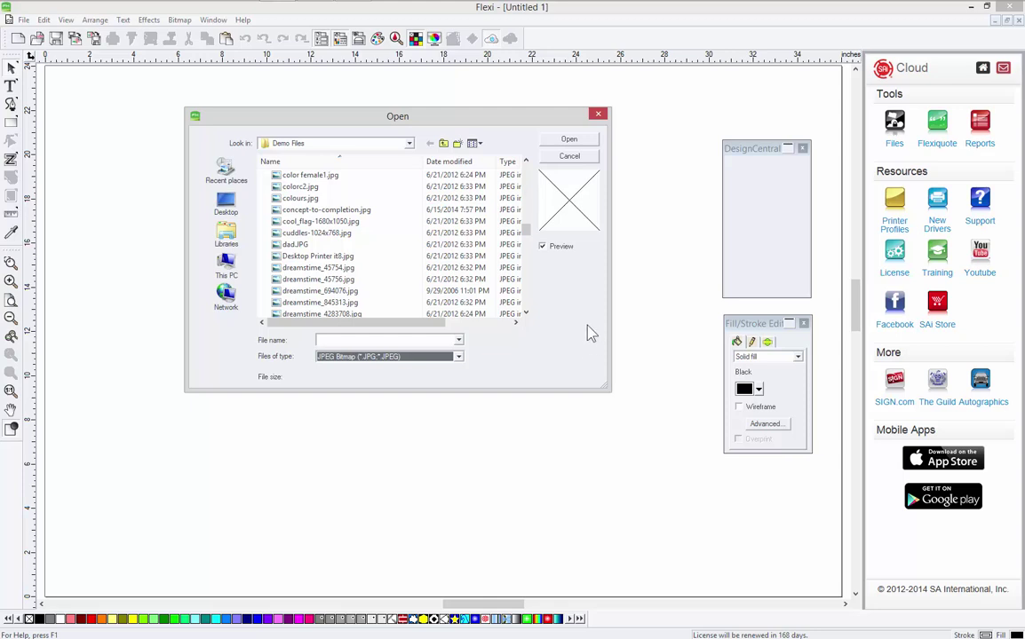
click(585, 158)
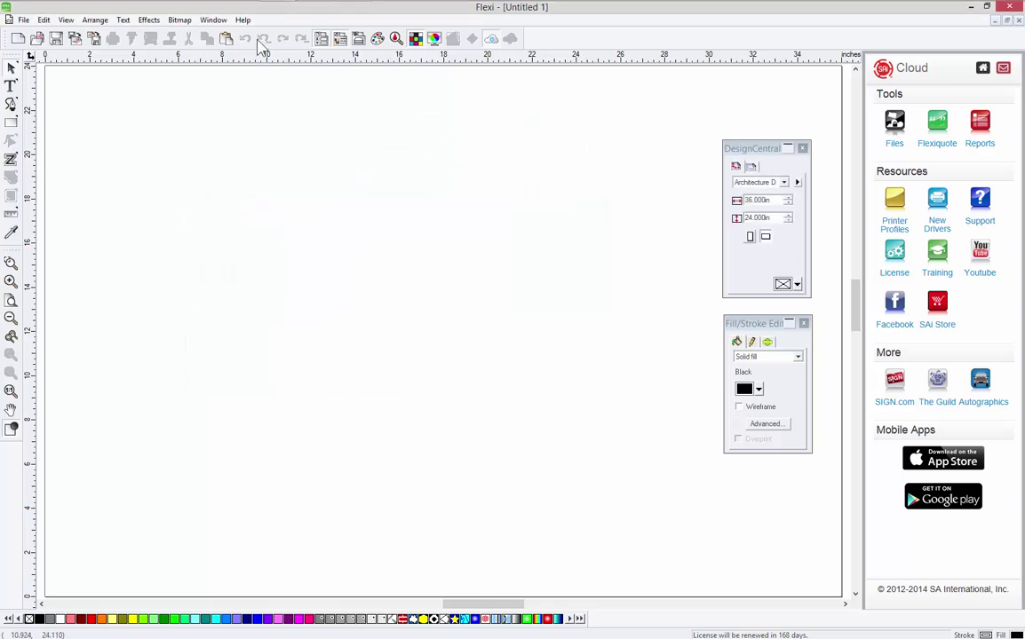
Open Flexi Help's Appendix - Supported File Formats and scroll through its format table.
click(243, 21)
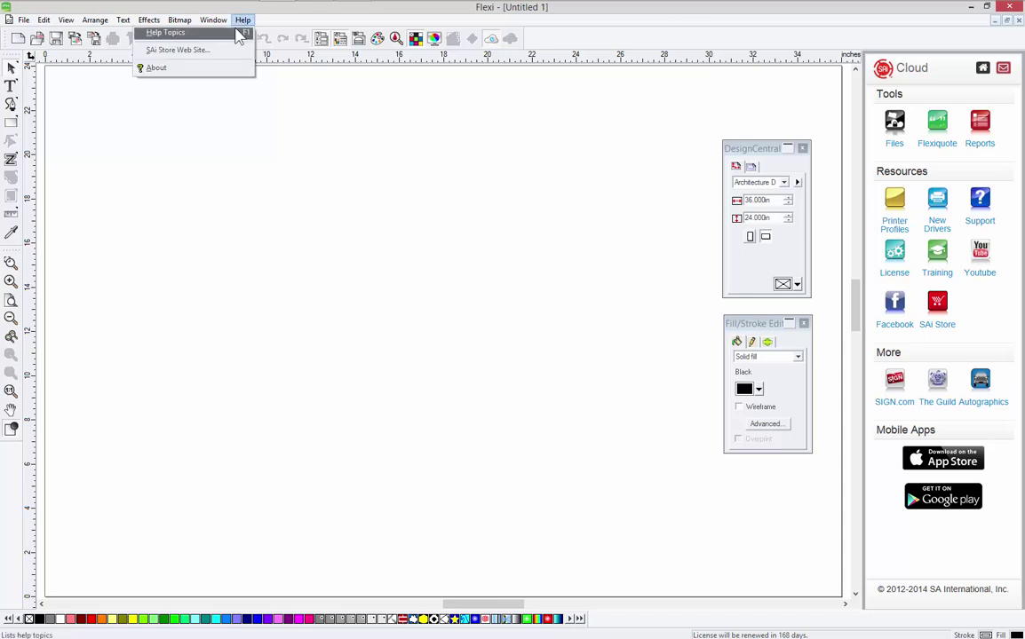
click(219, 39)
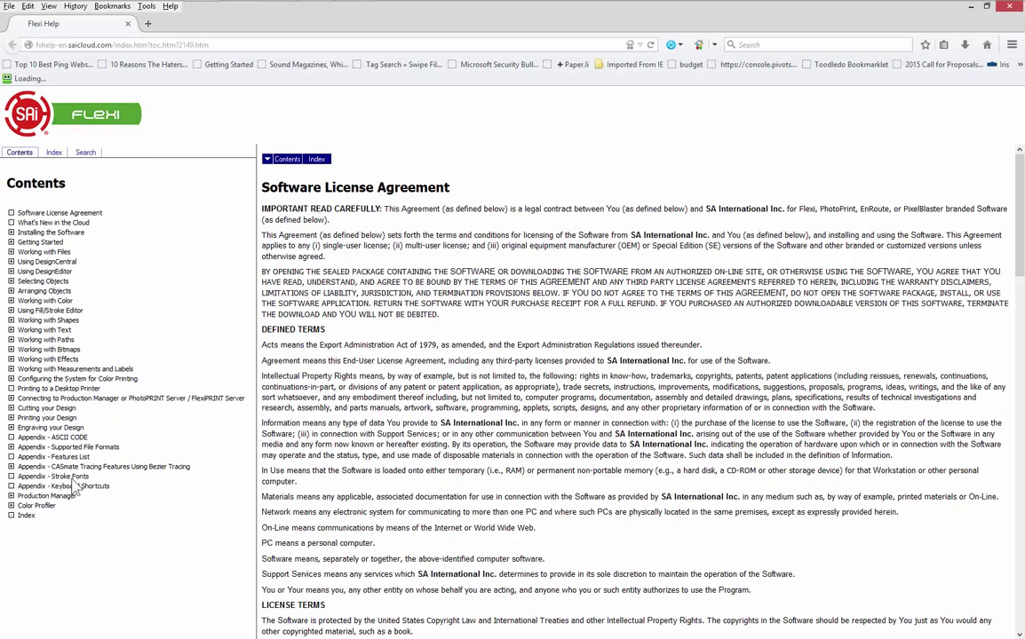
click(36, 447)
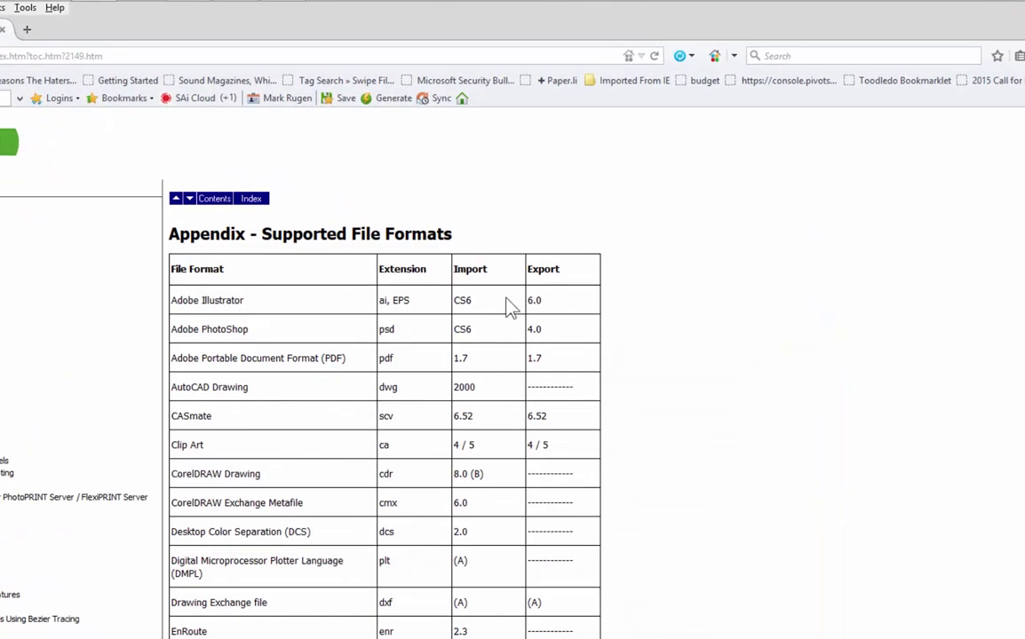
scroll(736, 342, down, 4)
scroll(736, 343, up, 4)
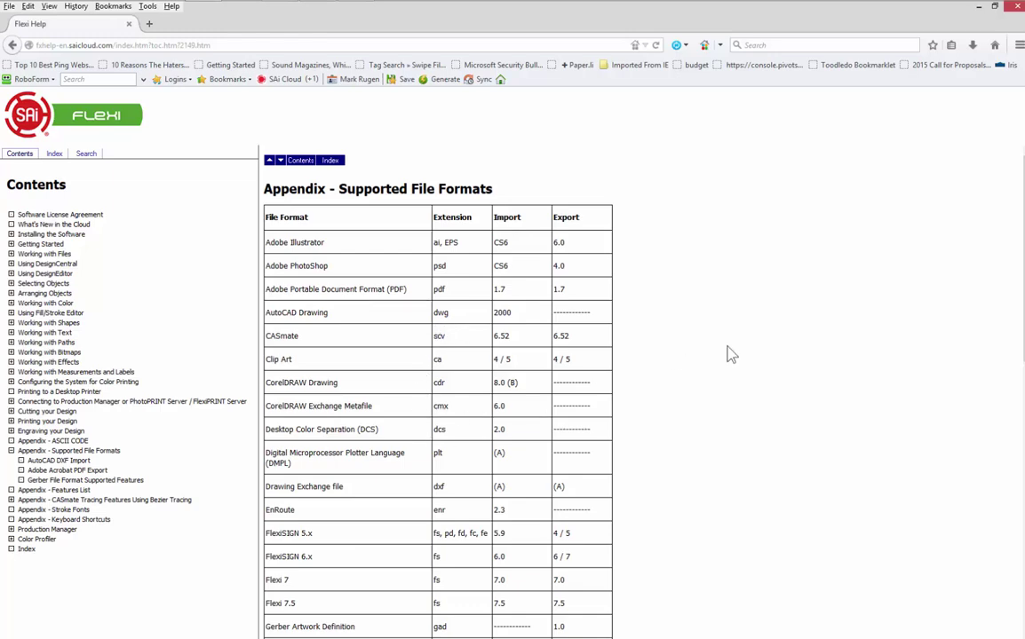
scroll(728, 353, down, 4)
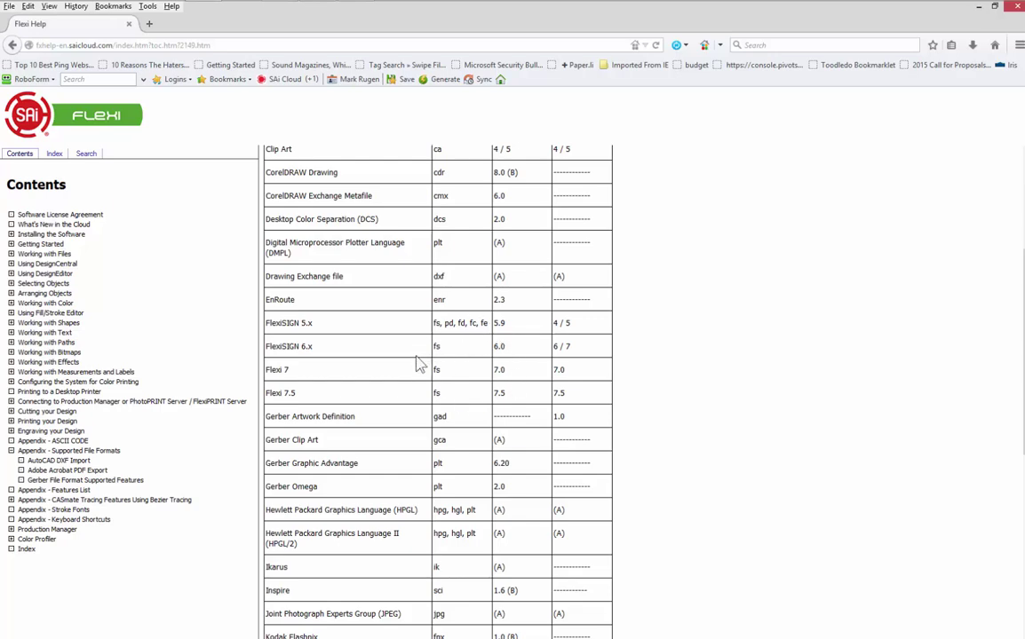
scroll(661, 322, down, 4)
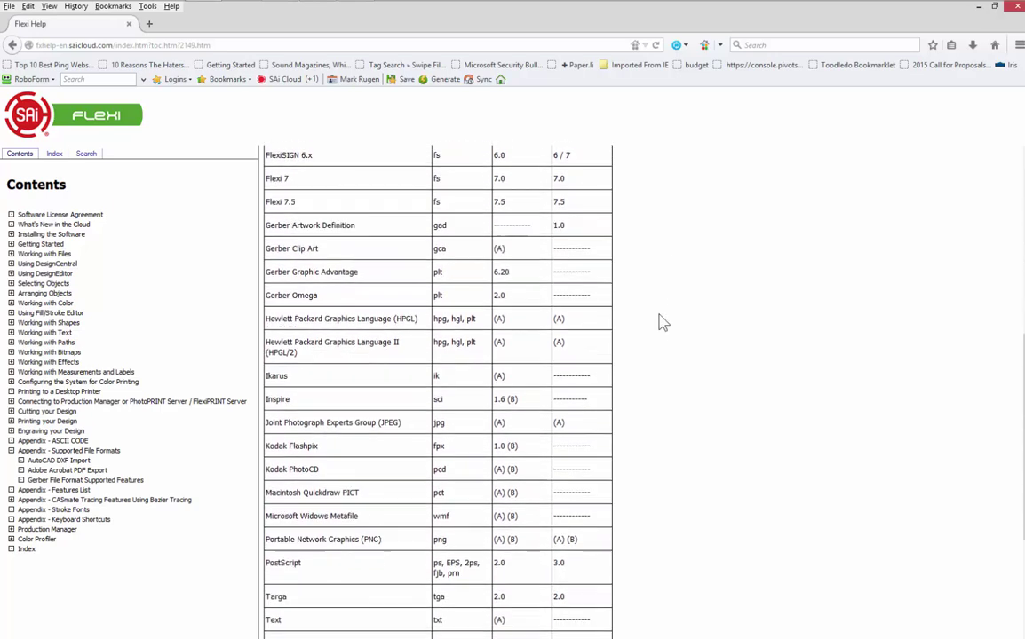
scroll(660, 322, down, 3)
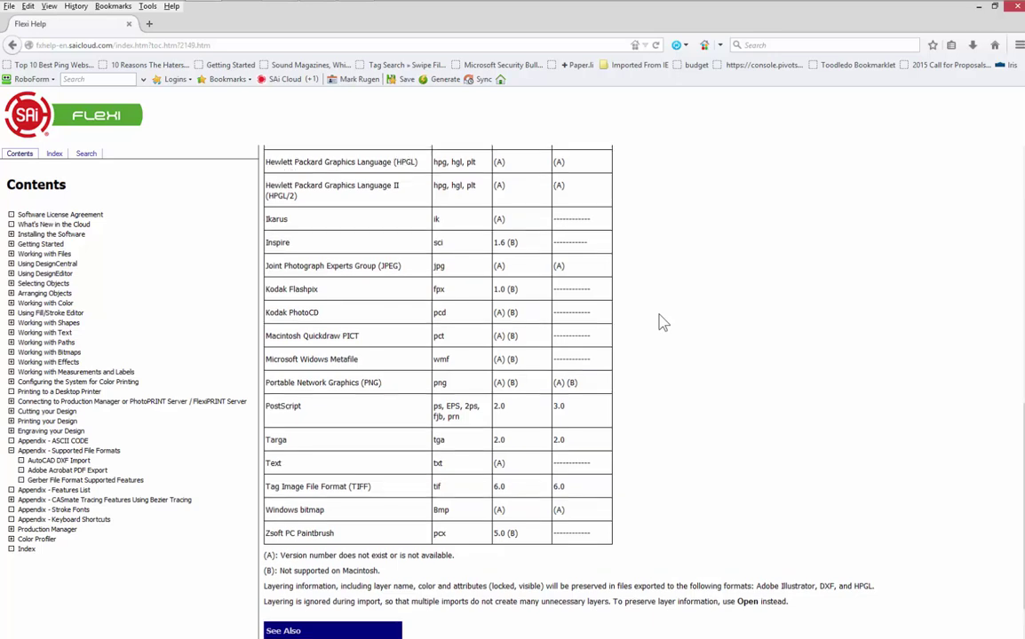
scroll(660, 323, up, 10)
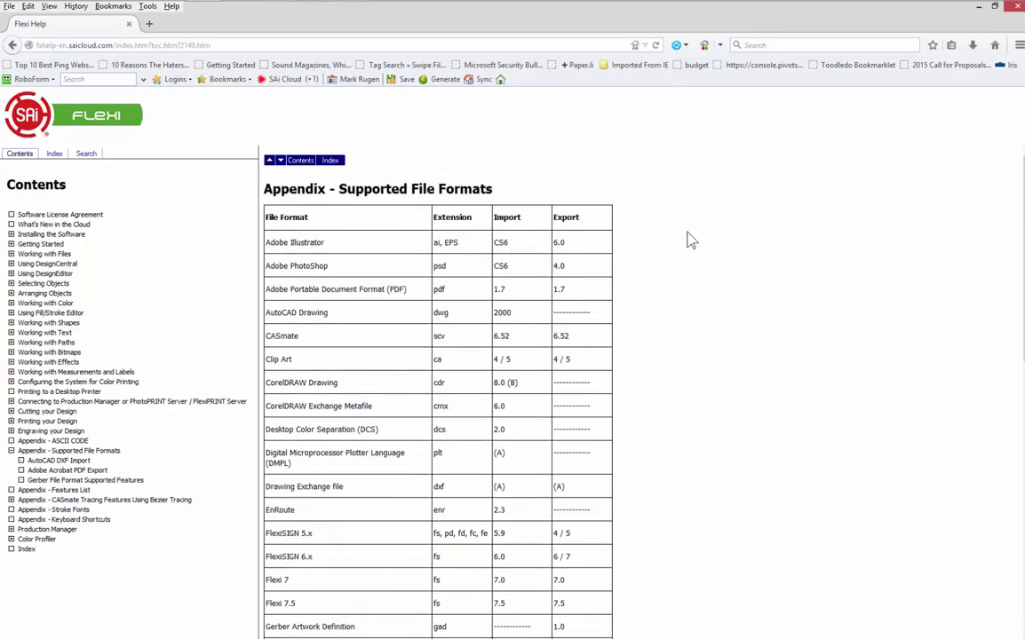
Open cmyk.jpg from the Demo Files and select the placed paint-splash image.
click(978, 6)
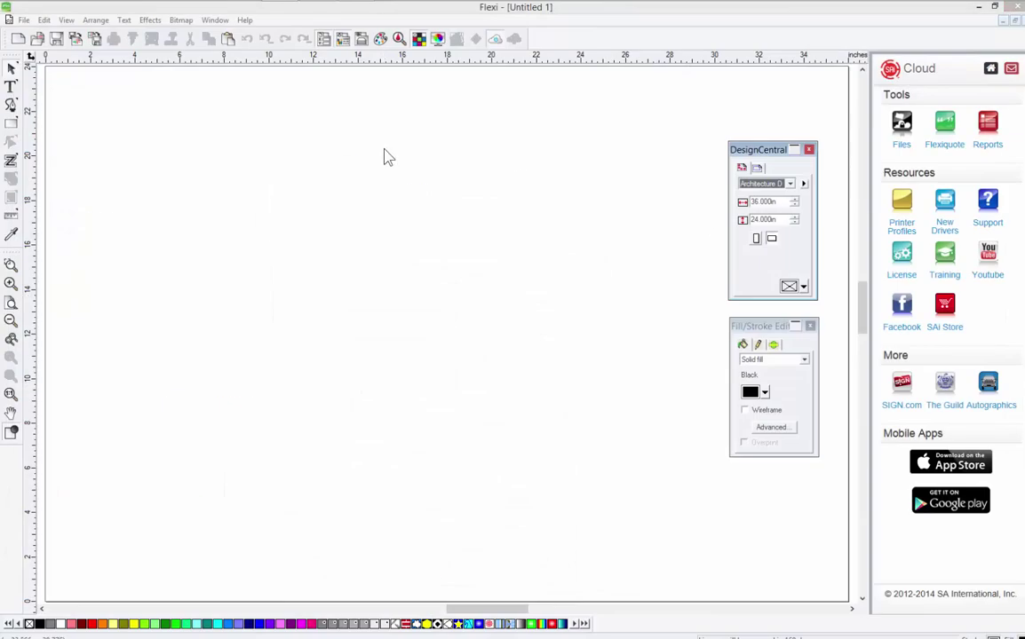
click(36, 39)
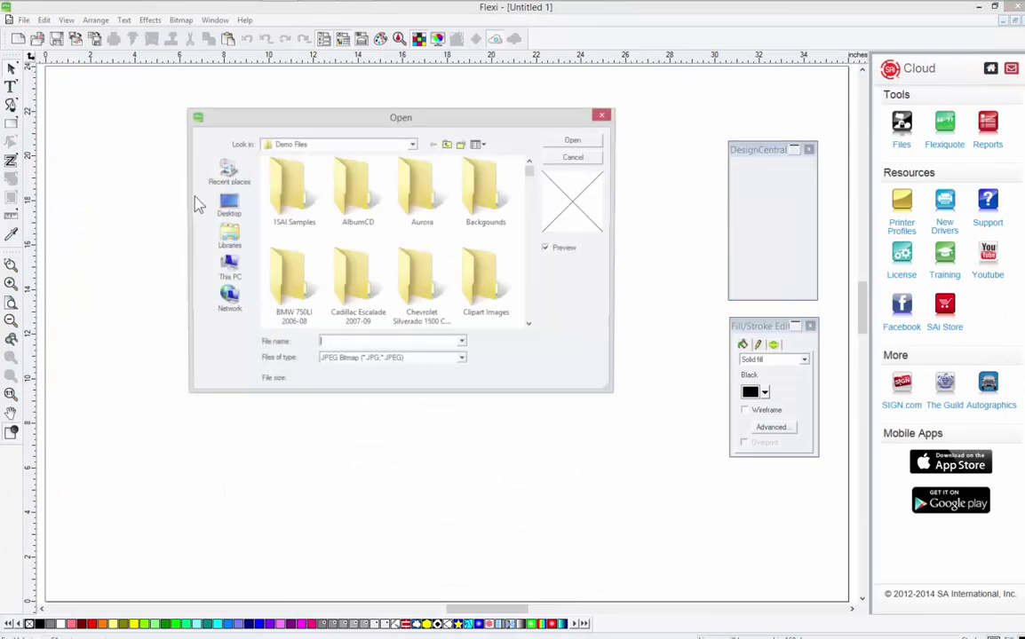
drag(530, 167, 529, 229)
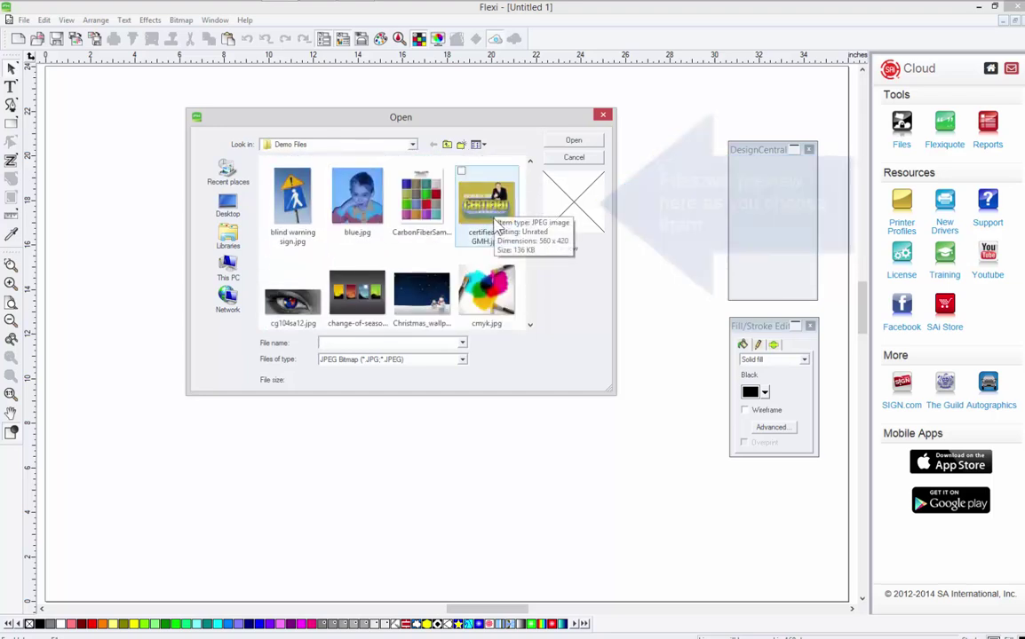
double_click(487, 289)
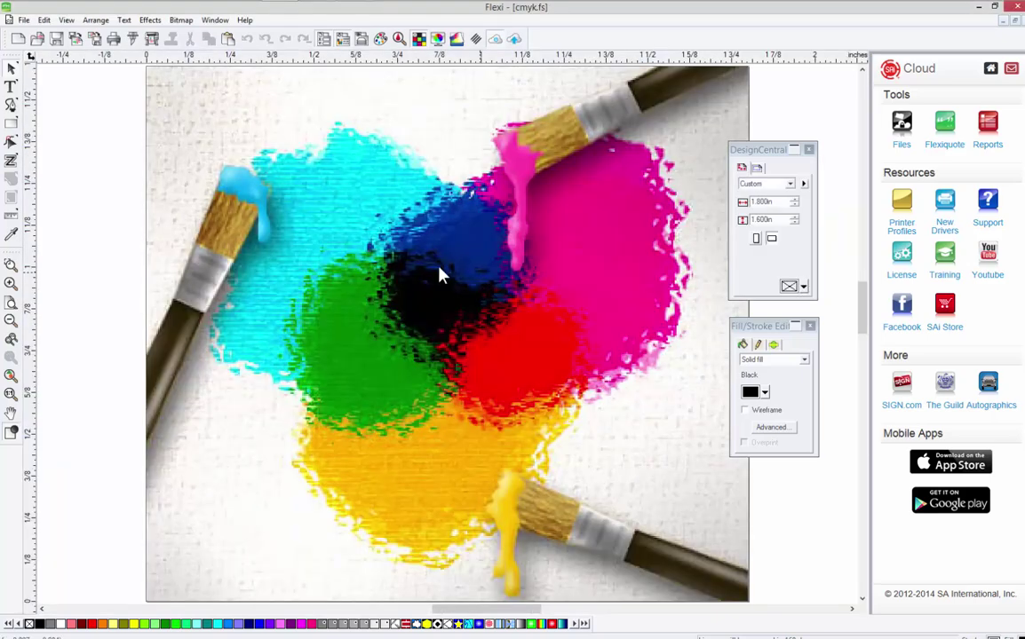
click(435, 272)
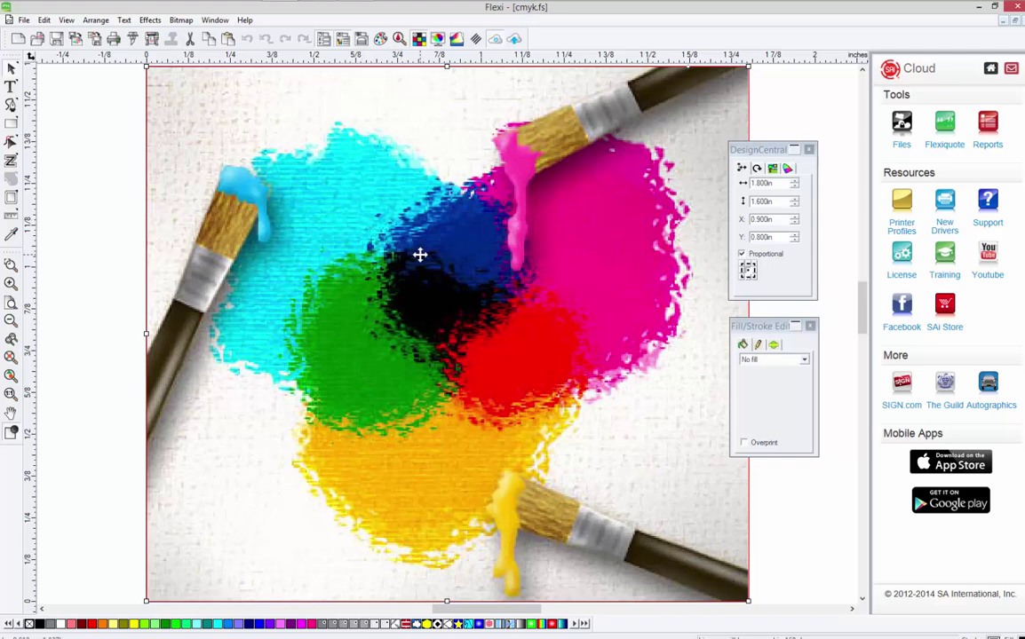
Start Save As for cmyk.fs, keeping the Flexi (*.FS;*.PD) file type.
click(24, 21)
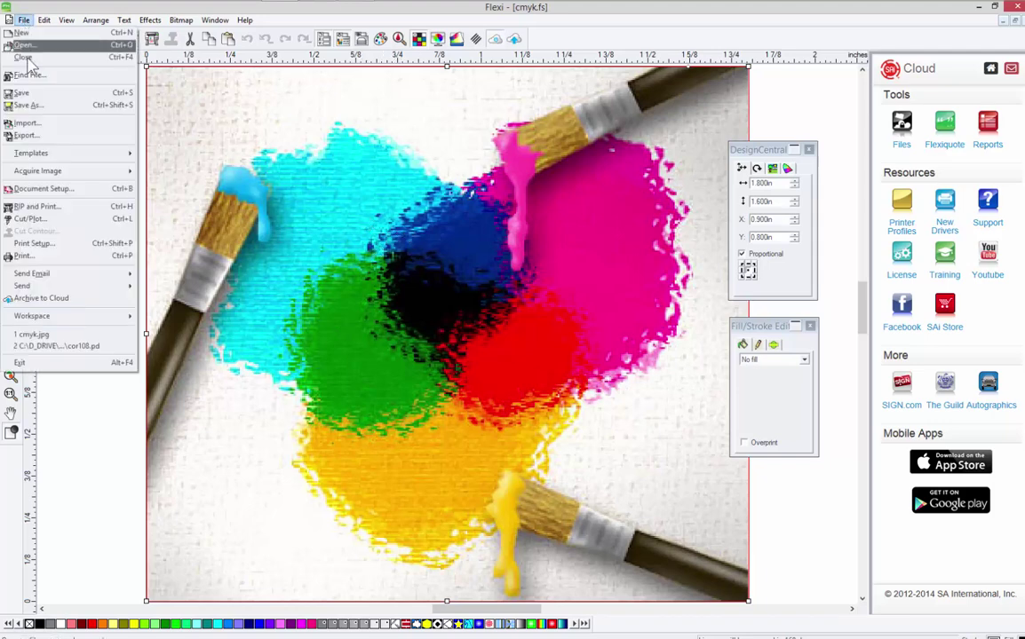
click(49, 106)
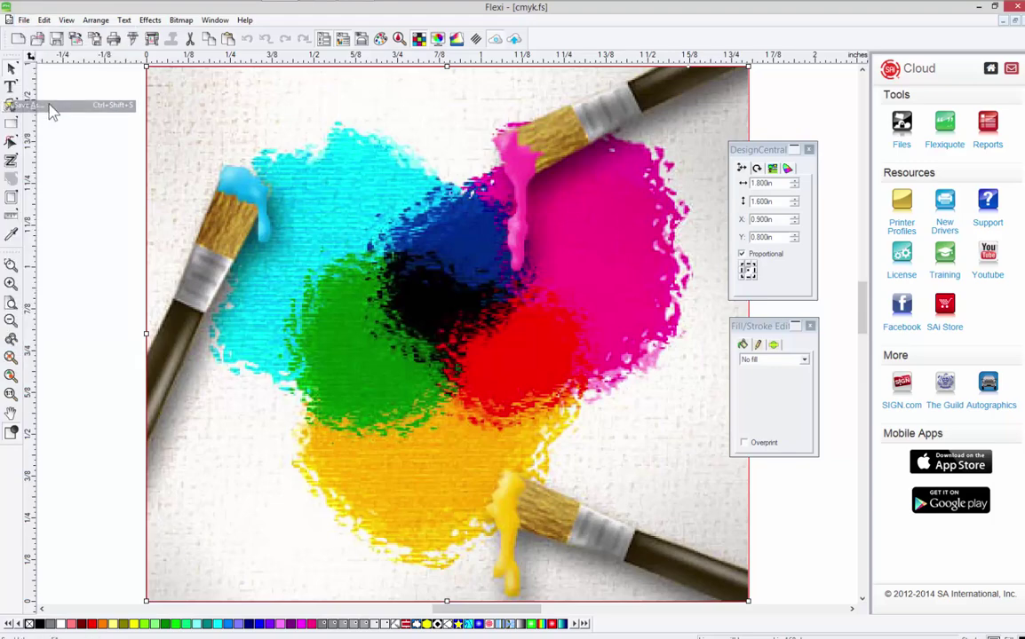
drag(509, 184, 364, 116)
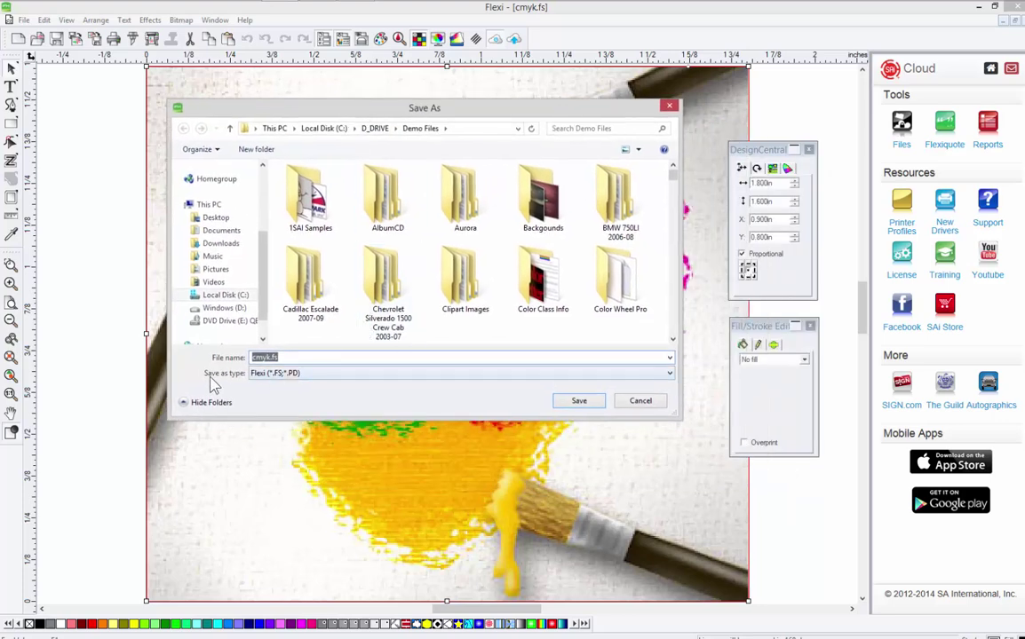
click(273, 373)
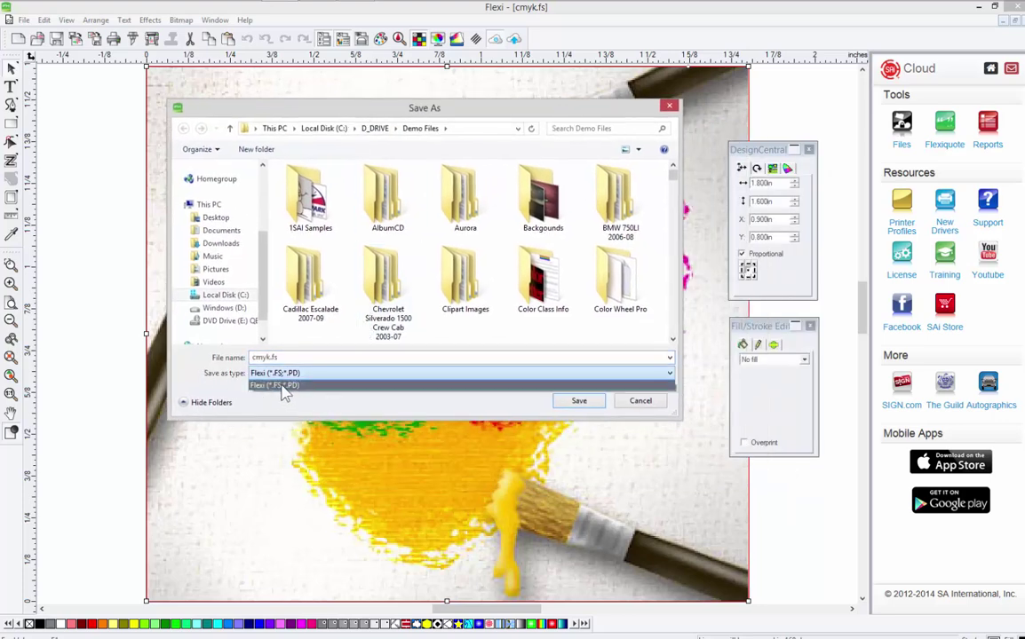
click(324, 407)
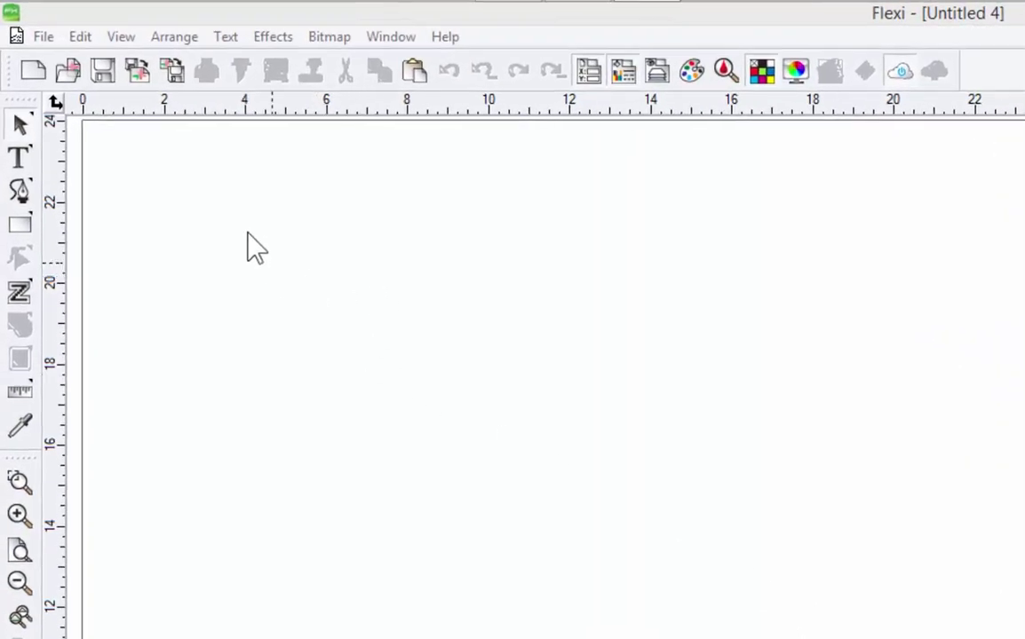
Look at the Text menu's QR Code entry and the text tool variants, then hide the Cloud panel.
click(226, 37)
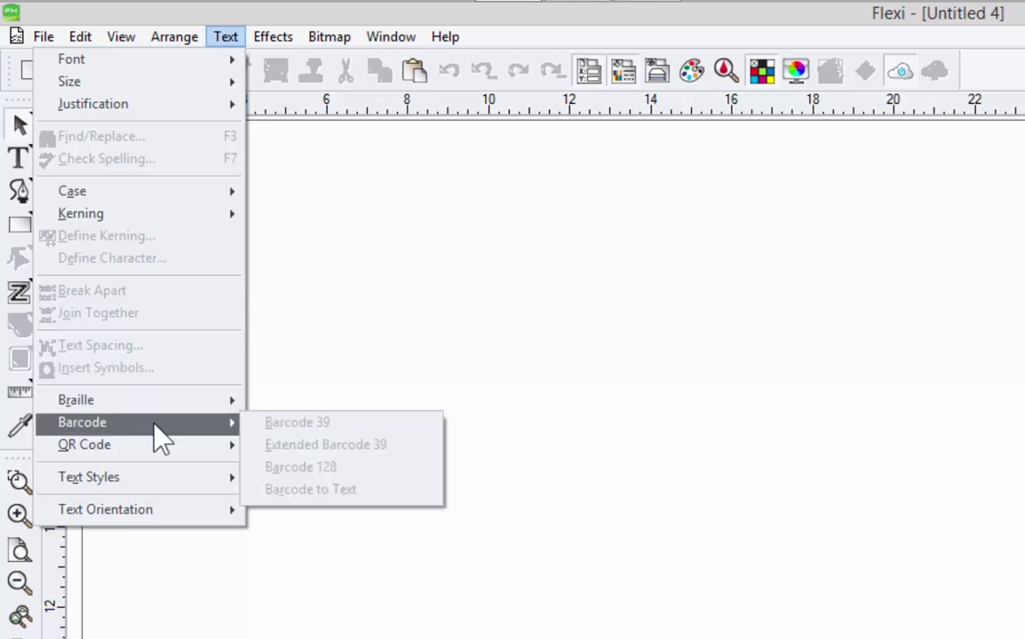
mouse_move(154, 443)
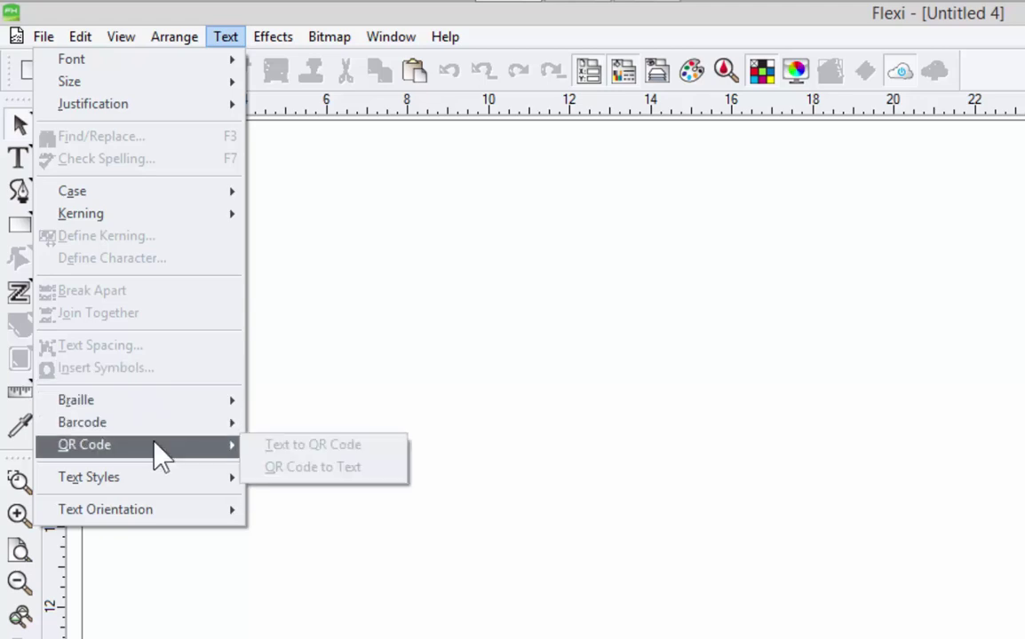
key(Escape)
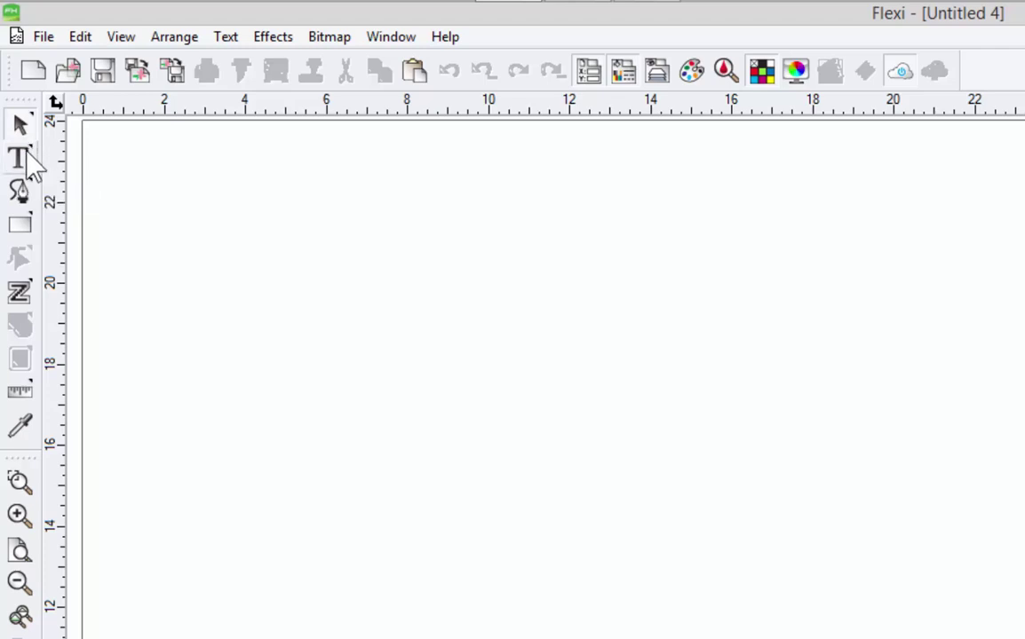
click(24, 158)
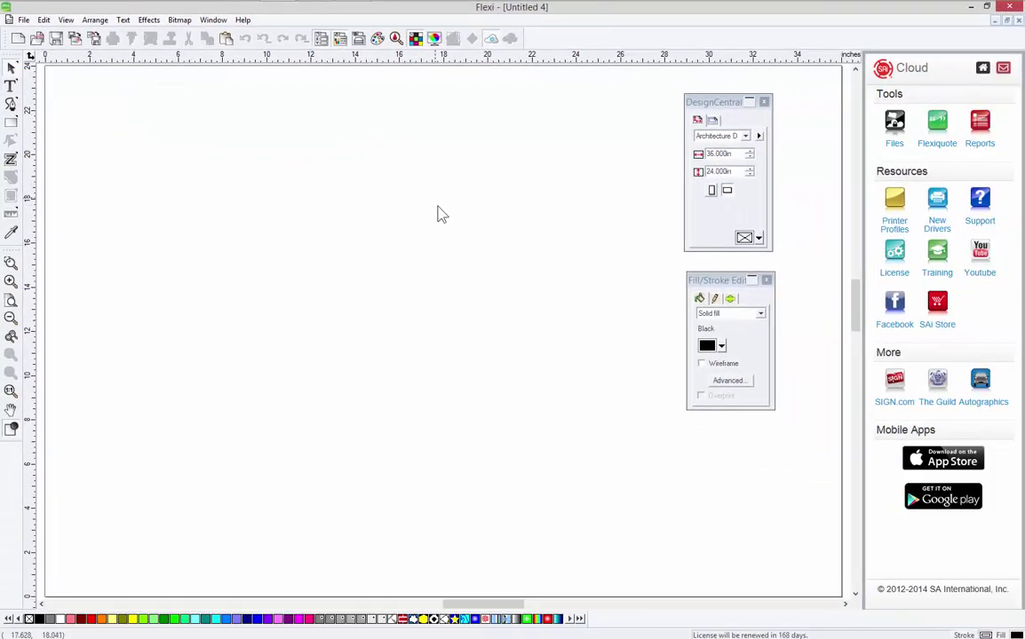
click(490, 40)
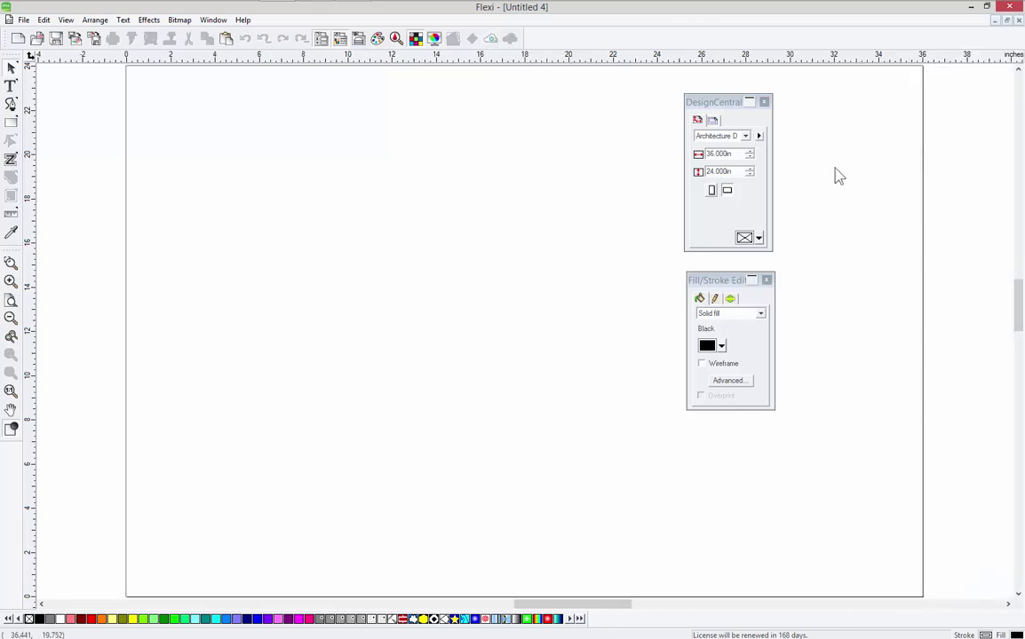
Type the three lines 'text is easy', 'and fun', 'with trainning' on the page.
click(11, 86)
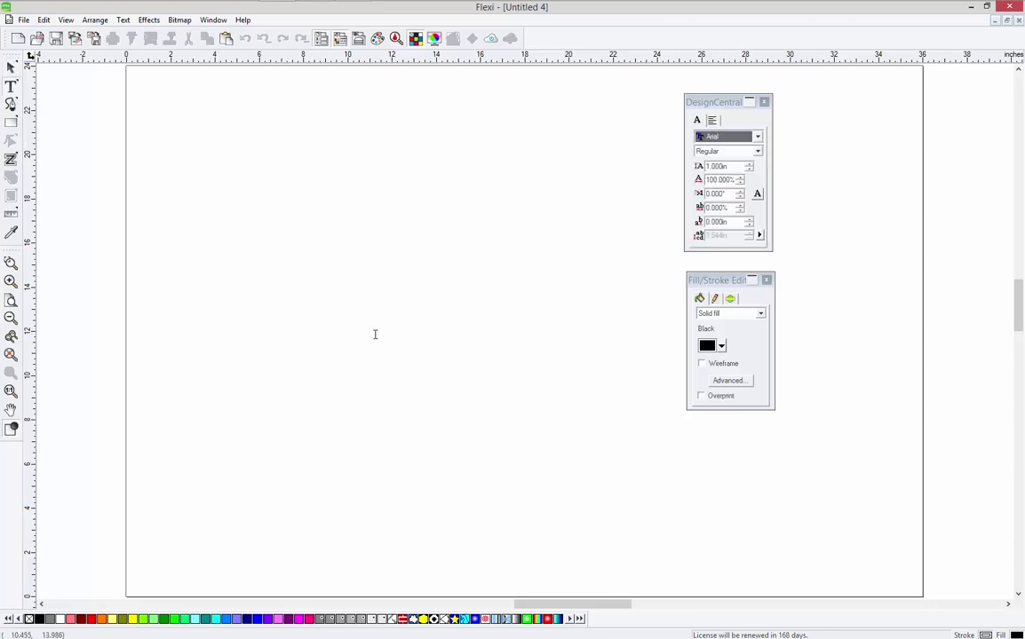
text(text is easy)
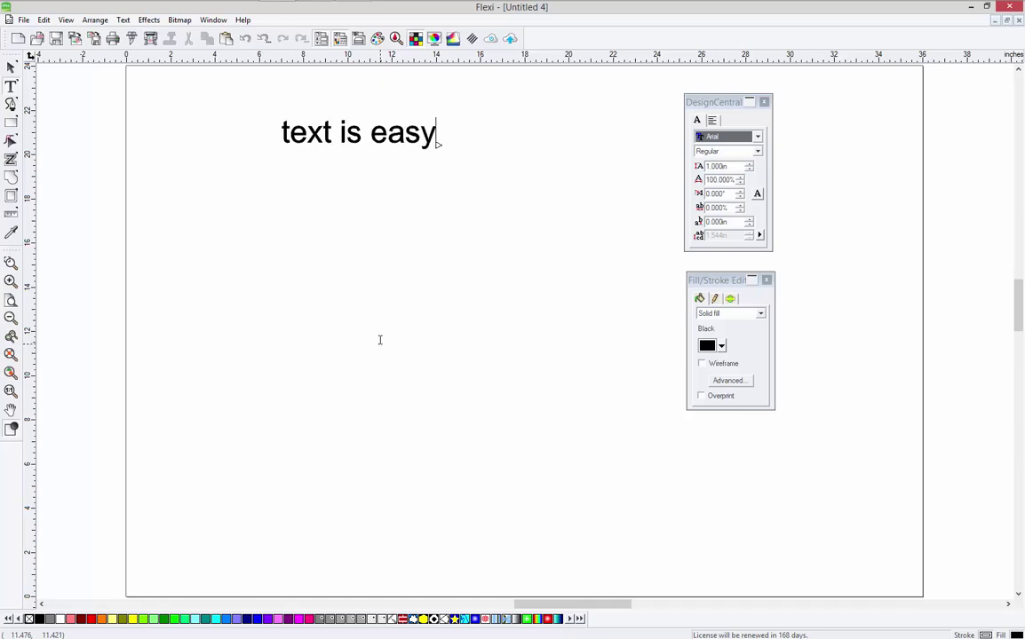
key(Return)
text(and fun)
key(Return)
text(with tra)
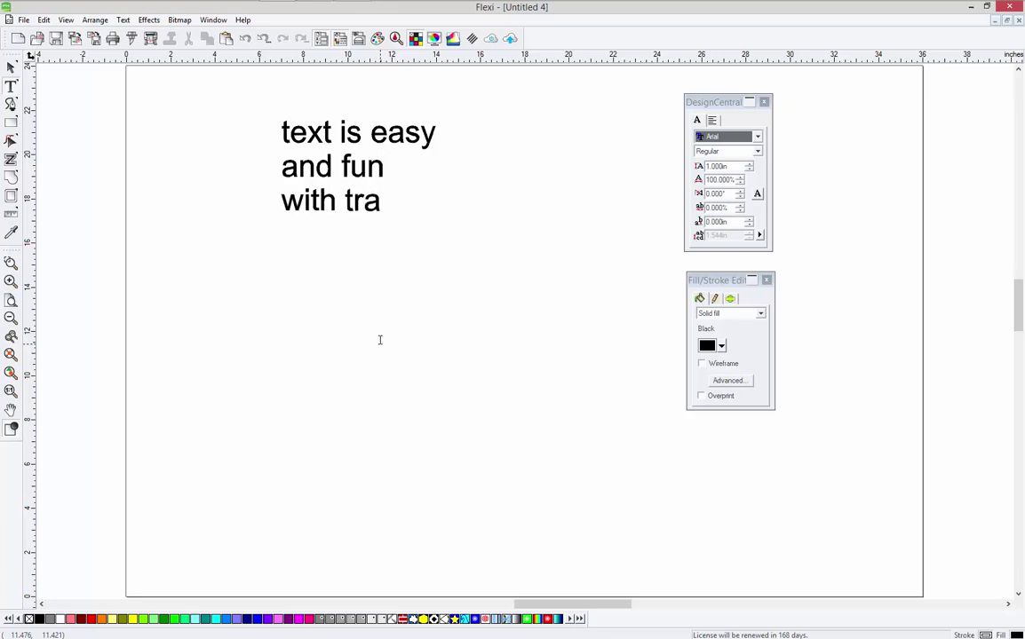
text(inning)
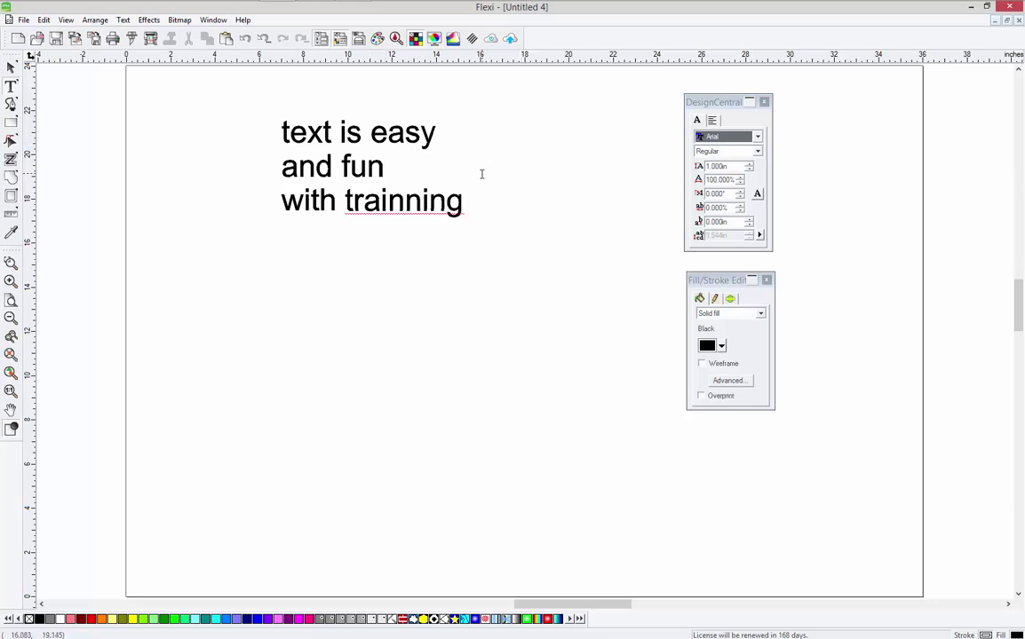
Correct the misspelling 'trainning' to 'training' from the spelling suggestions.
drag(708, 107, 527, 122)
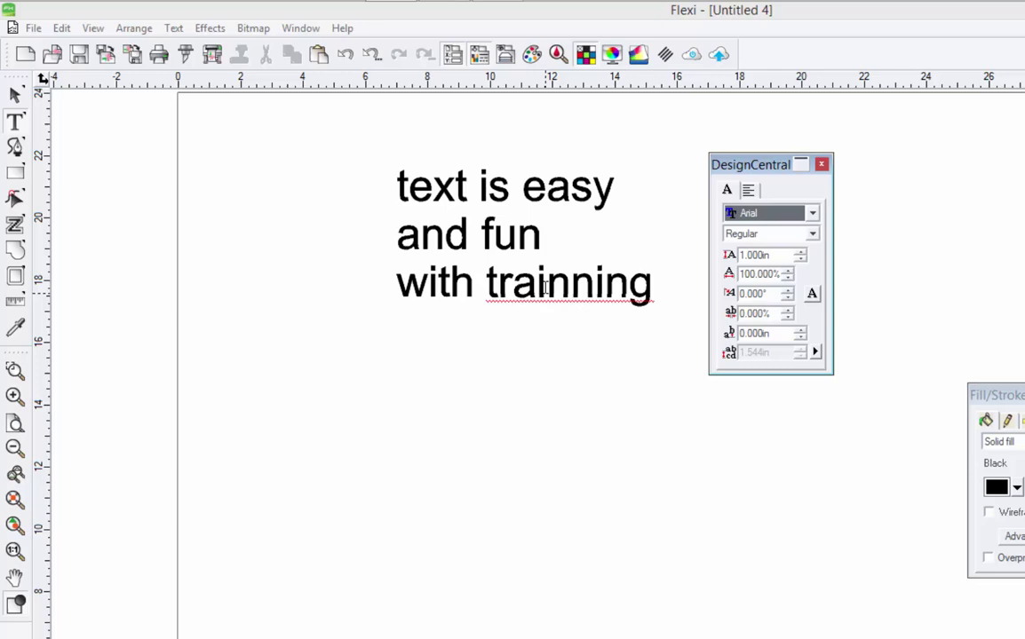
right_click(545, 287)
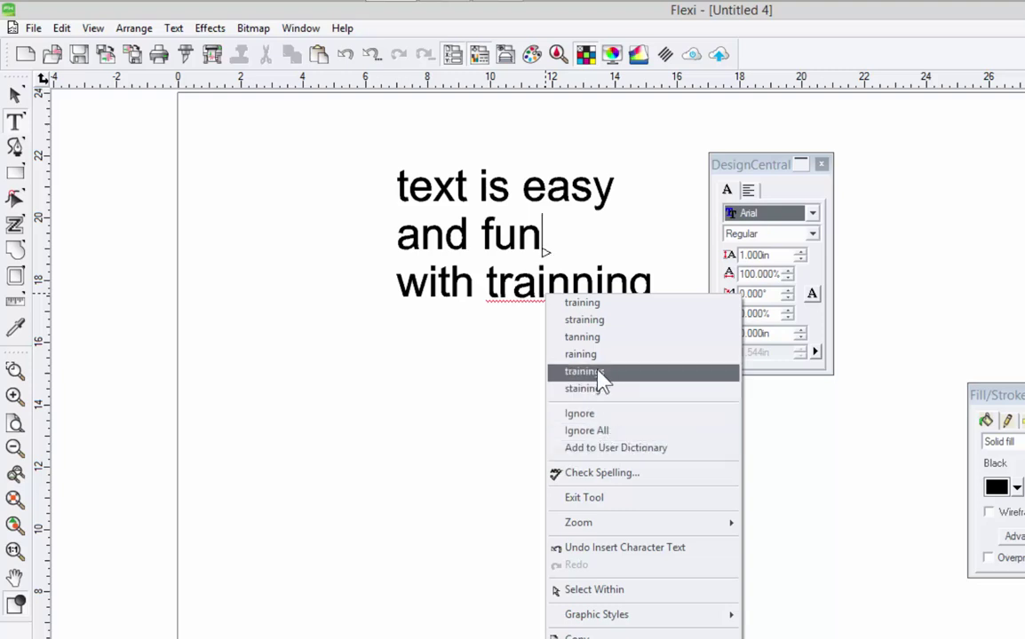
click(578, 302)
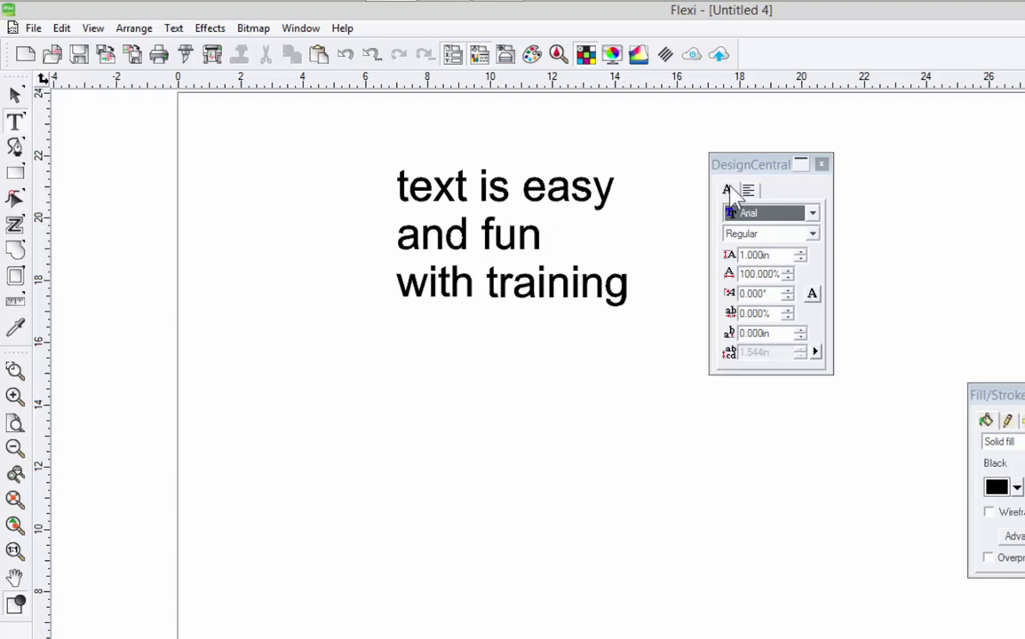
Test text sizes on a partial selection, shrinking to 0.700in and back to 1.000in.
drag(743, 164, 732, 152)
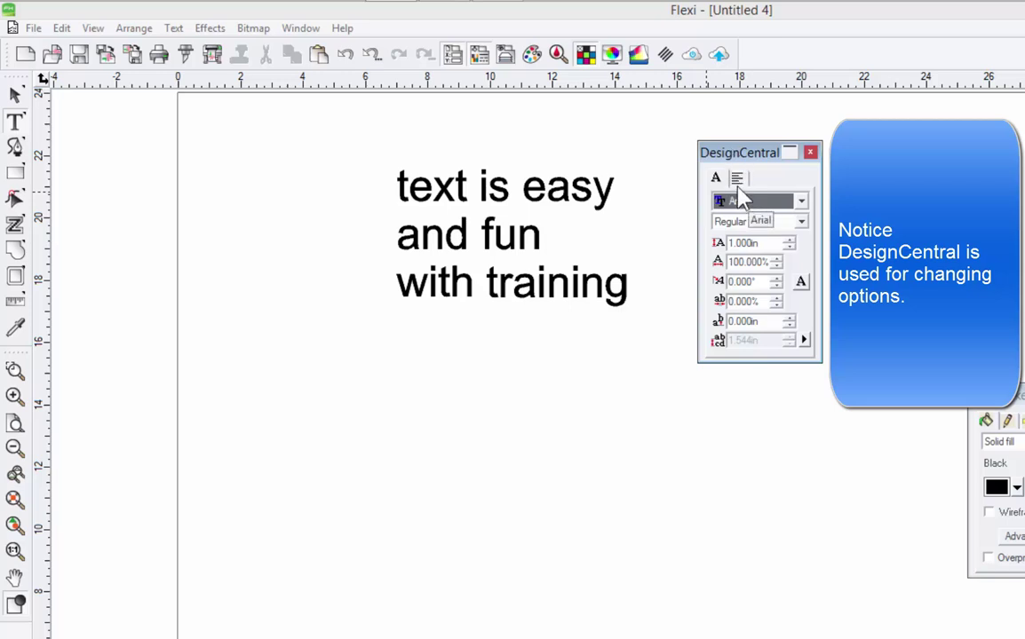
click(737, 178)
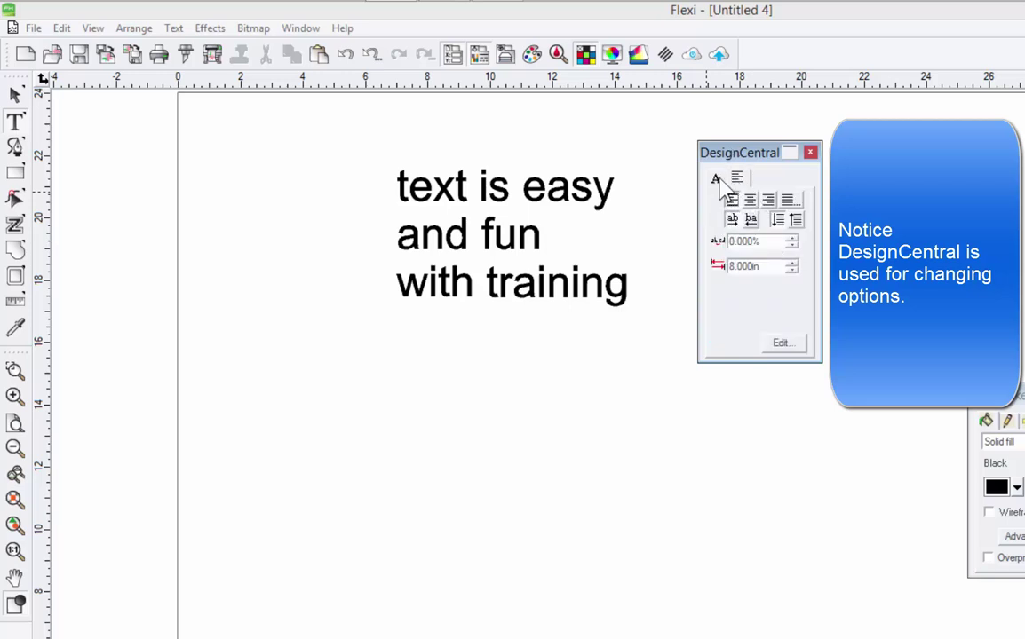
click(715, 179)
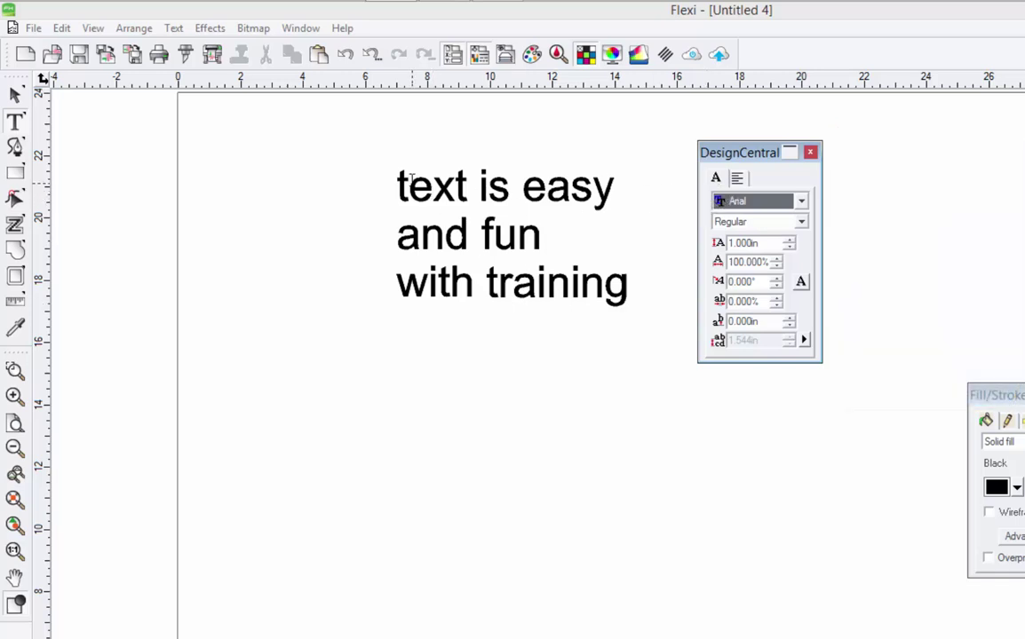
drag(408, 182, 630, 288)
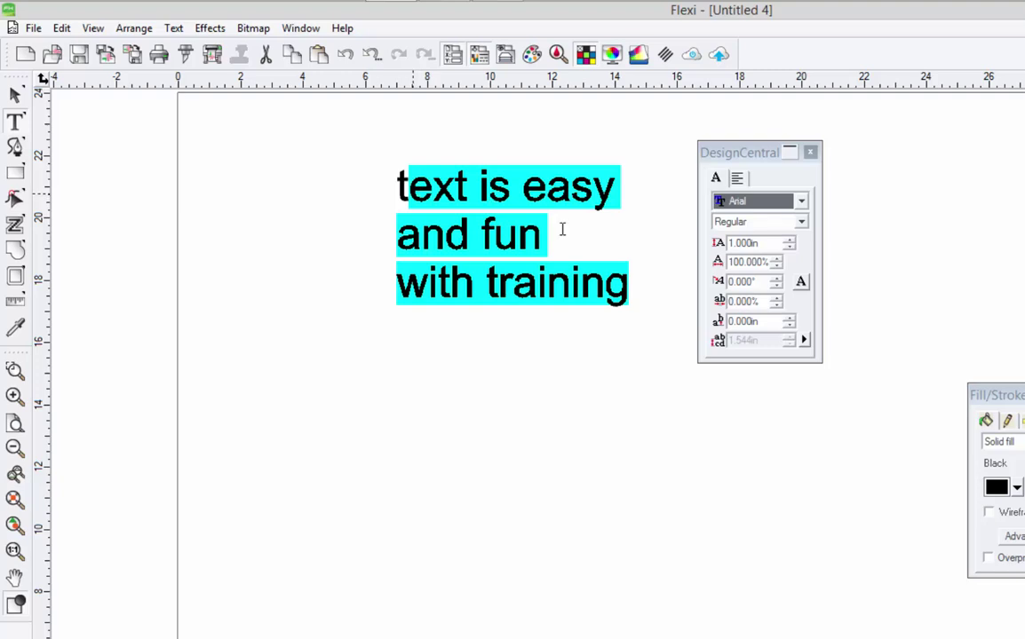
click(788, 247)
click(788, 247)
click(788, 247)
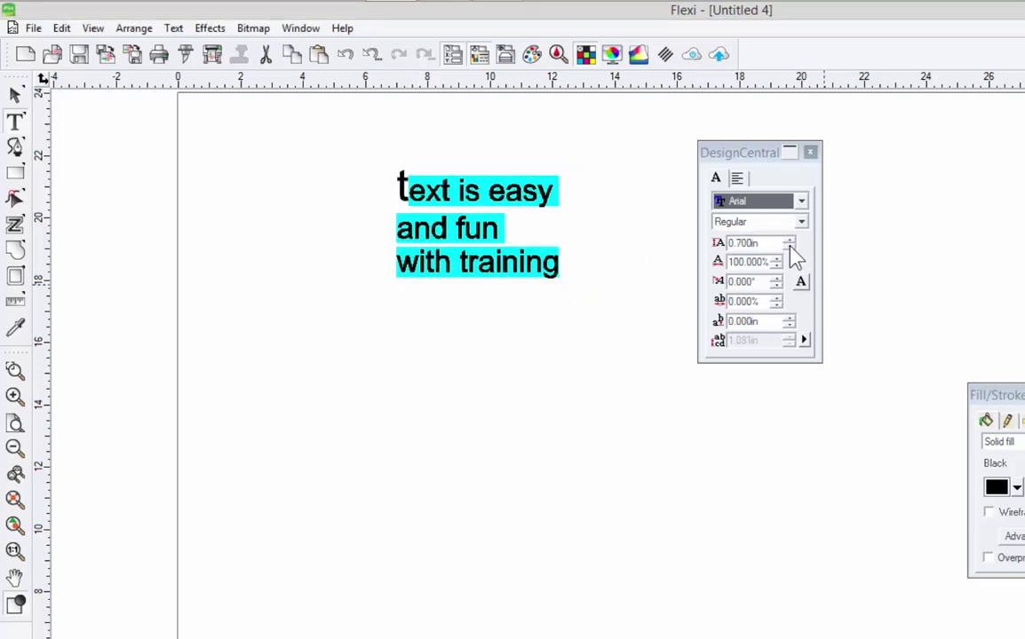
click(789, 243)
click(788, 242)
click(788, 242)
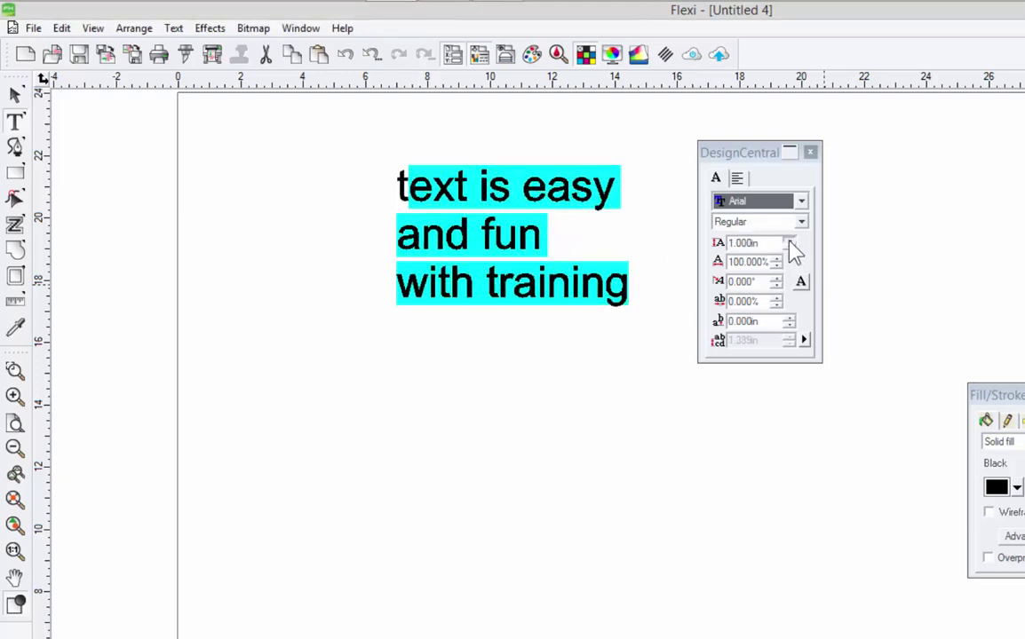
Select all three lines and enlarge them to 1.400in.
drag(397, 185, 661, 309)
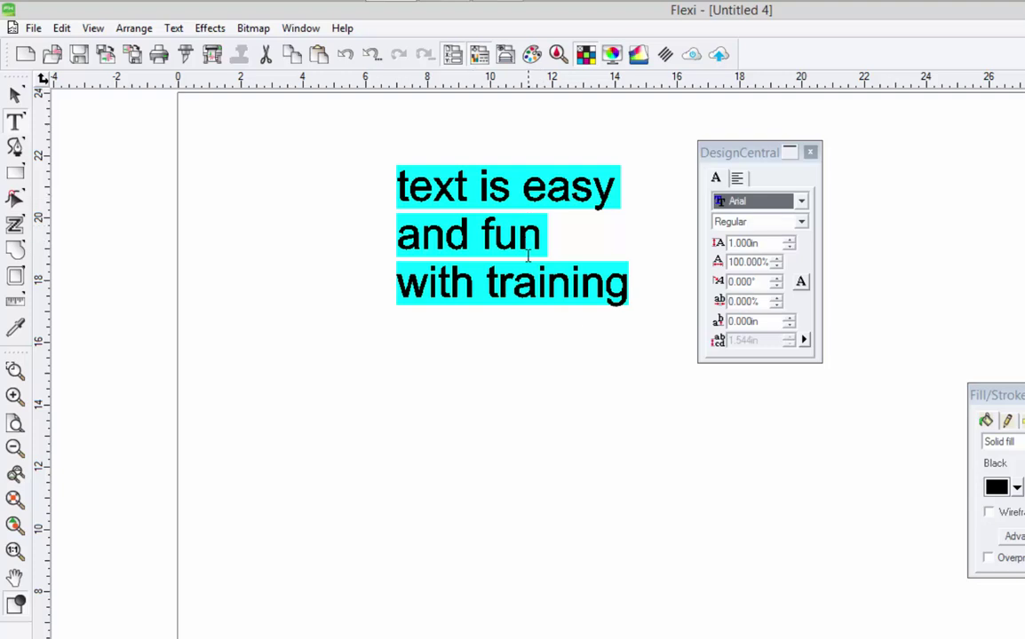
click(787, 240)
click(788, 239)
click(788, 239)
click(789, 240)
drag(755, 158, 817, 163)
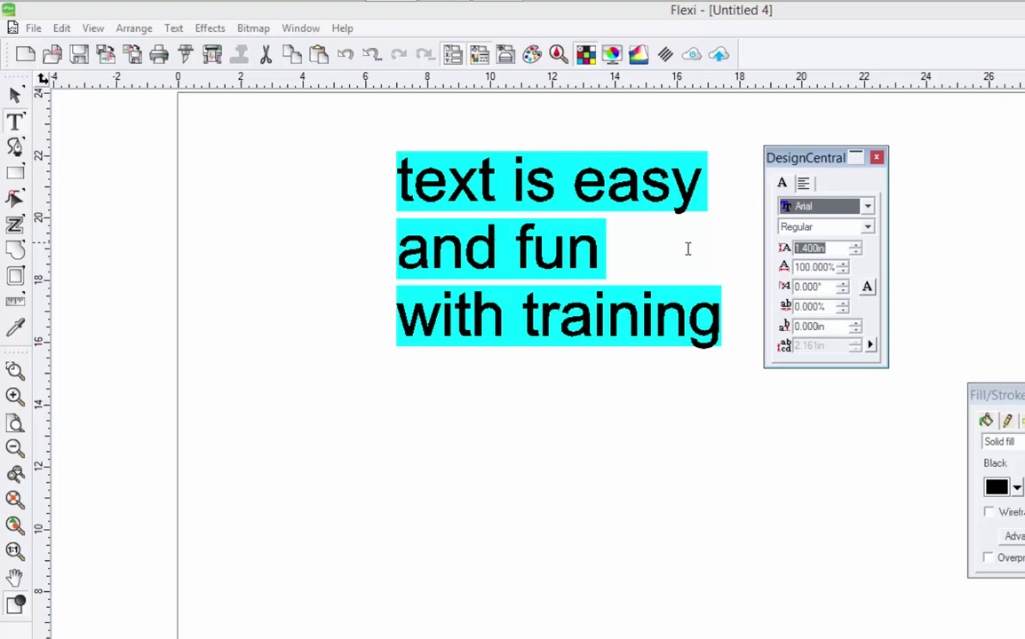
click(869, 209)
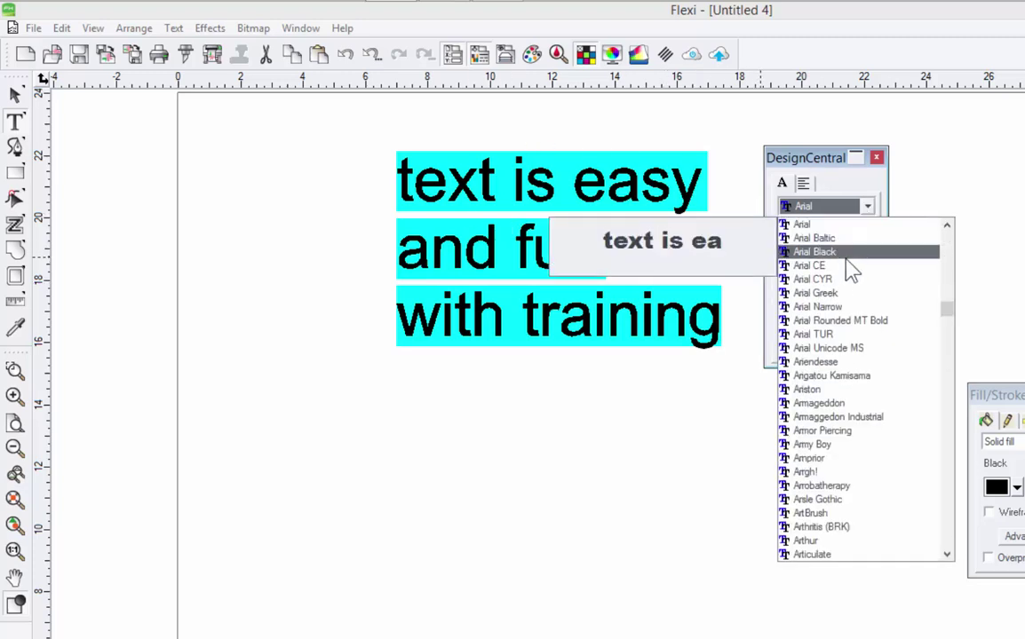
click(831, 388)
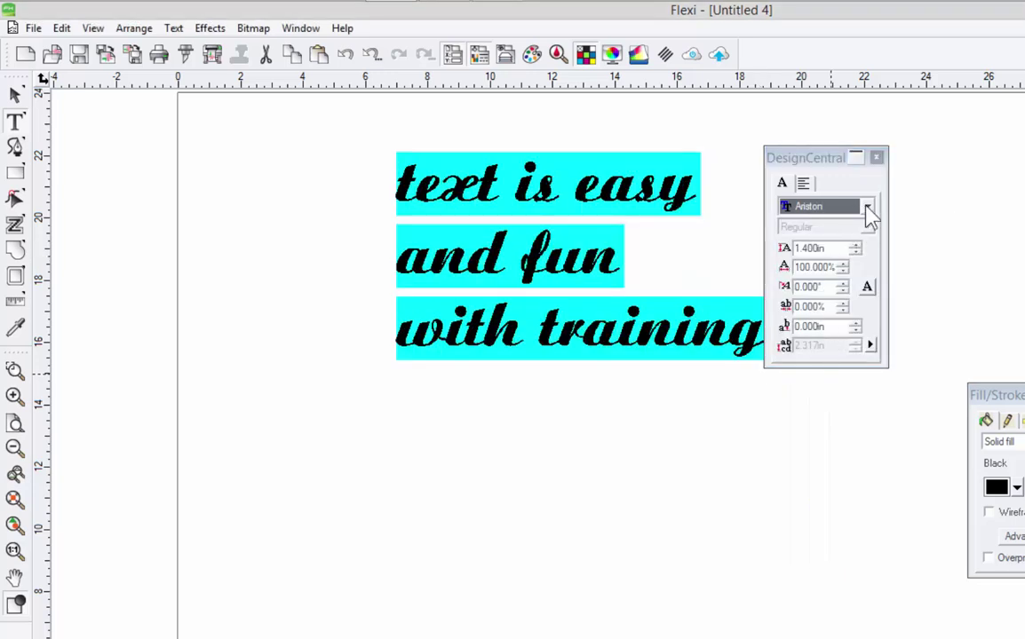
click(868, 208)
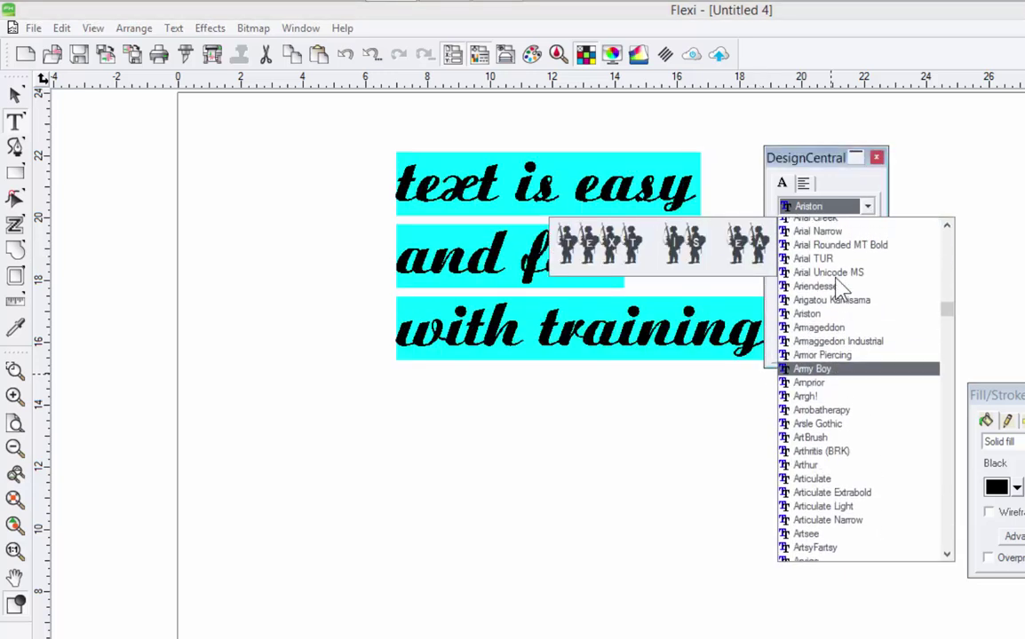
scroll(837, 289, up, 3)
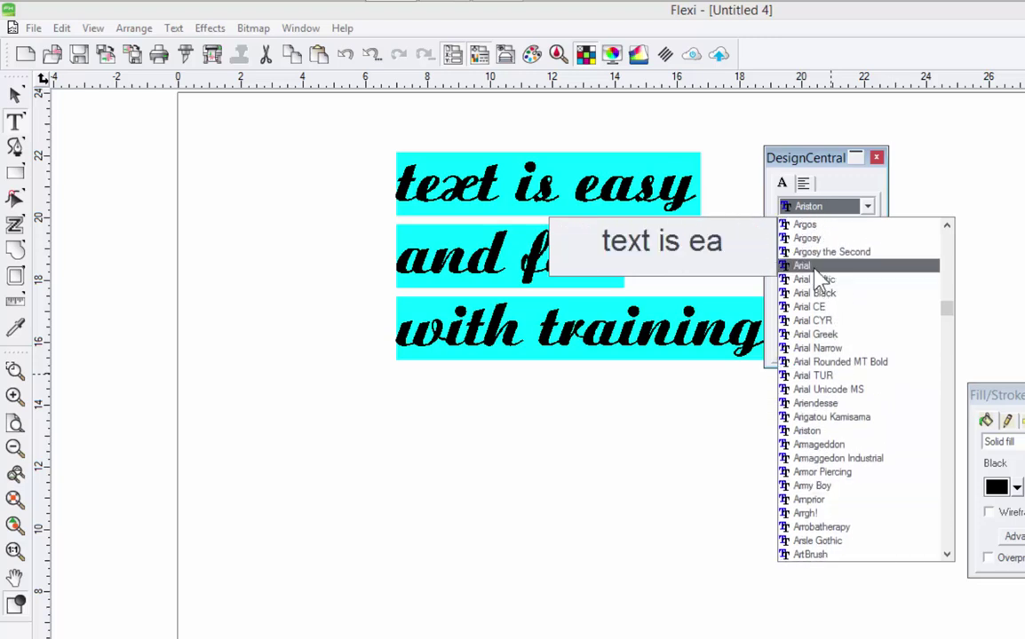
click(815, 268)
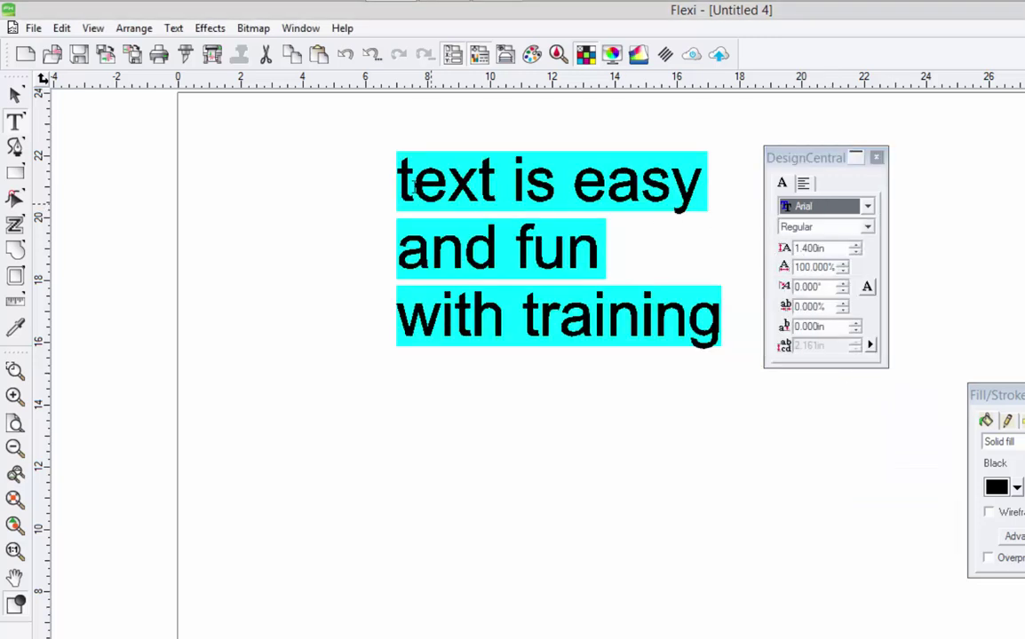
click(802, 229)
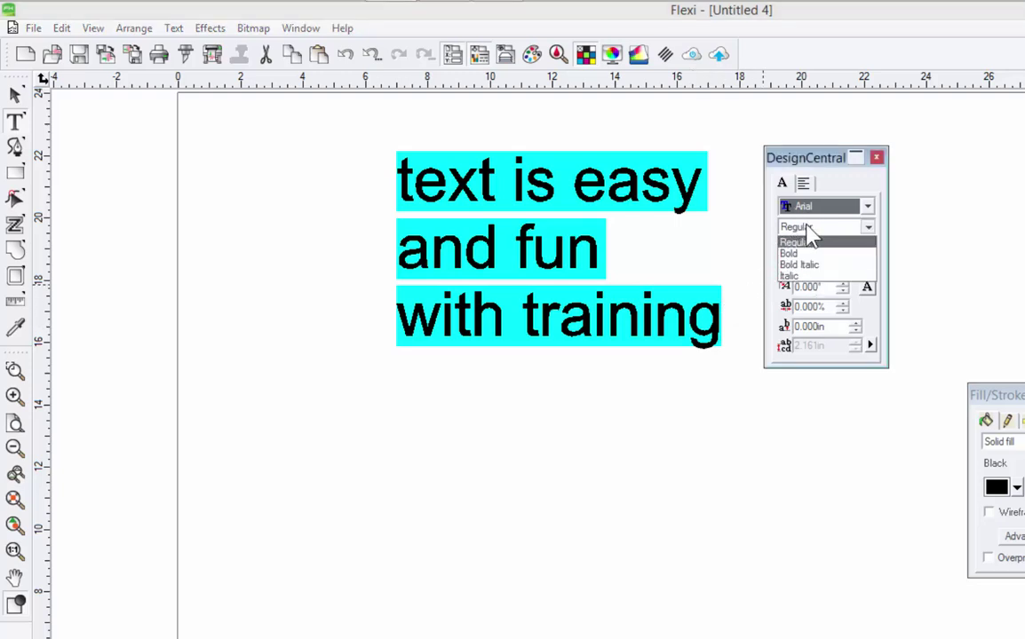
click(808, 265)
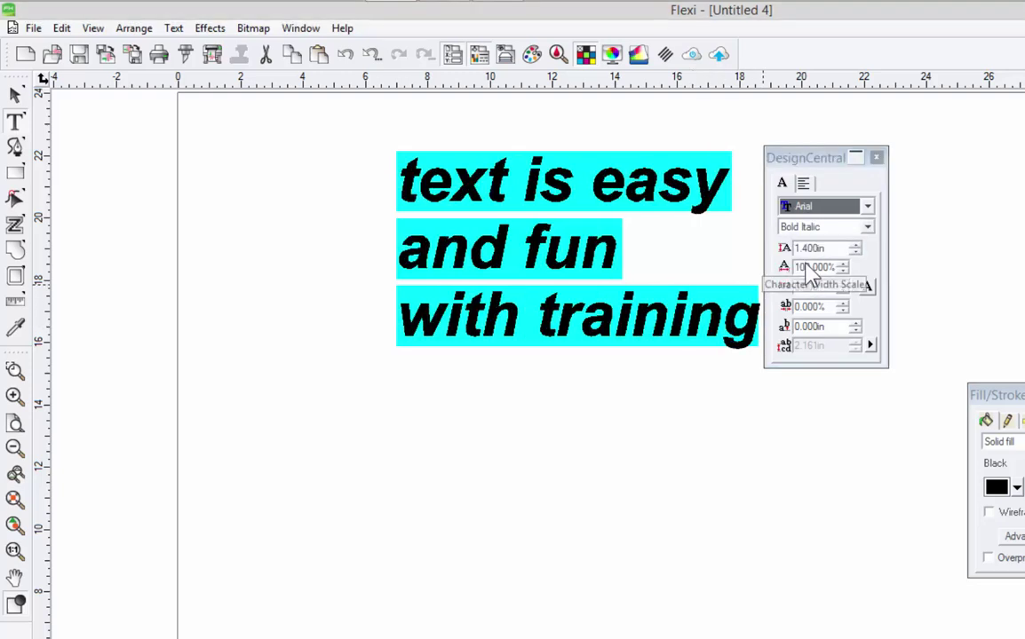
click(817, 228)
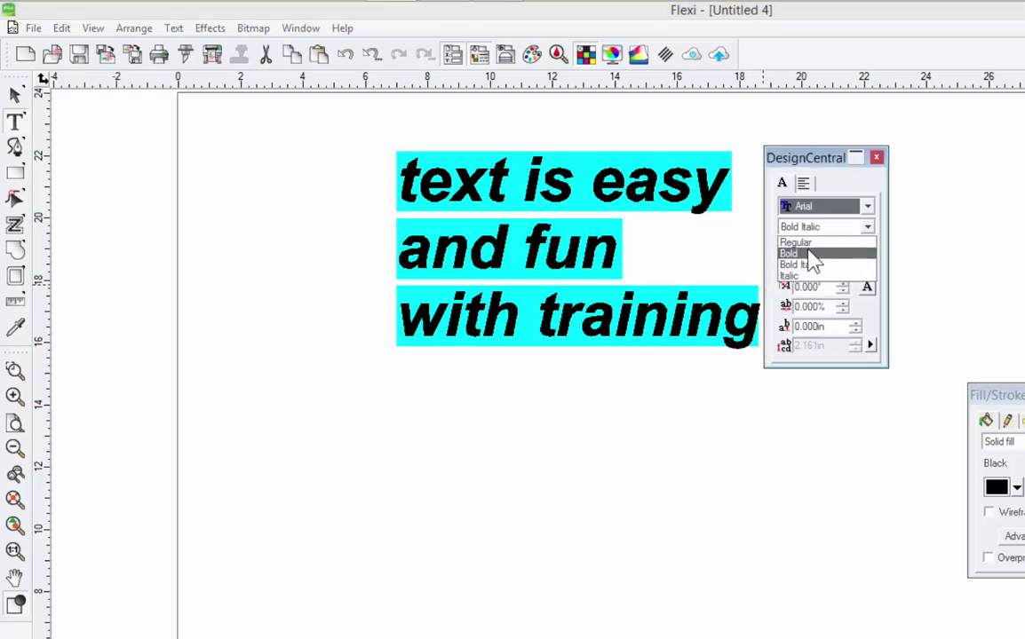
click(812, 253)
click(815, 229)
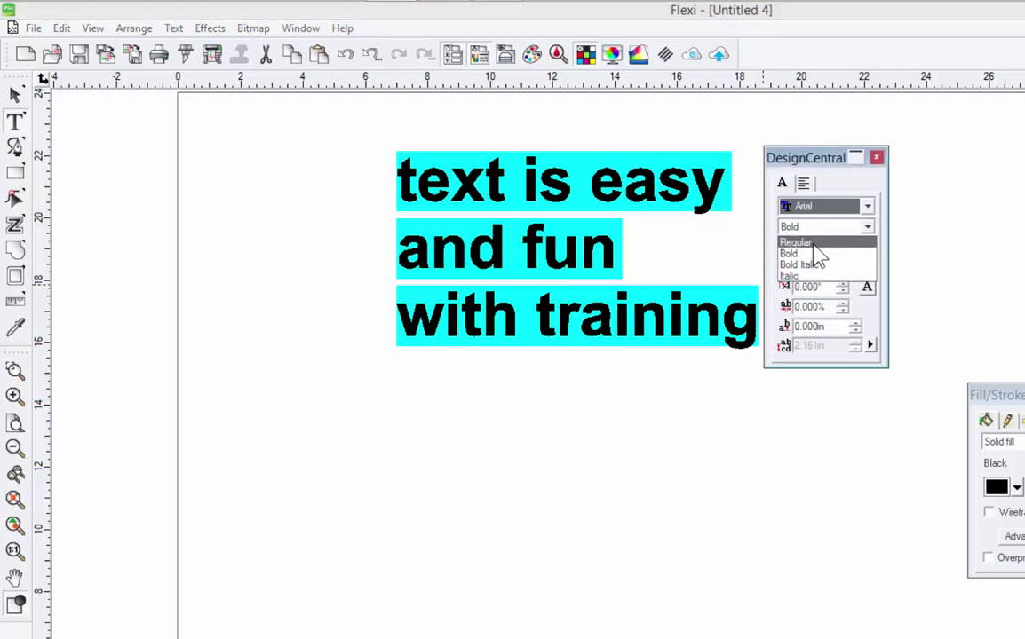
click(803, 240)
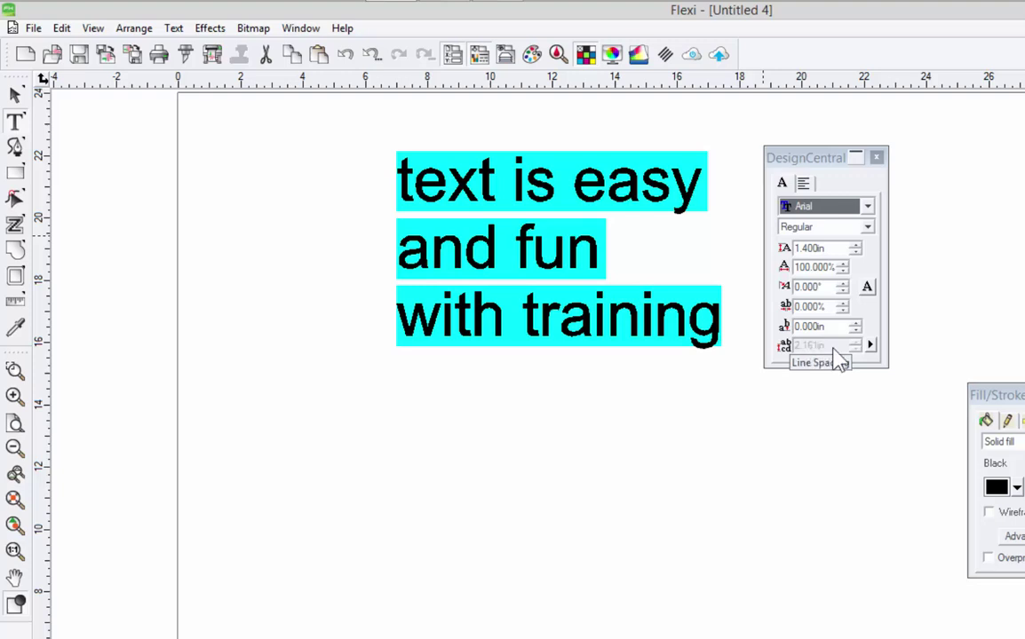
click(871, 345)
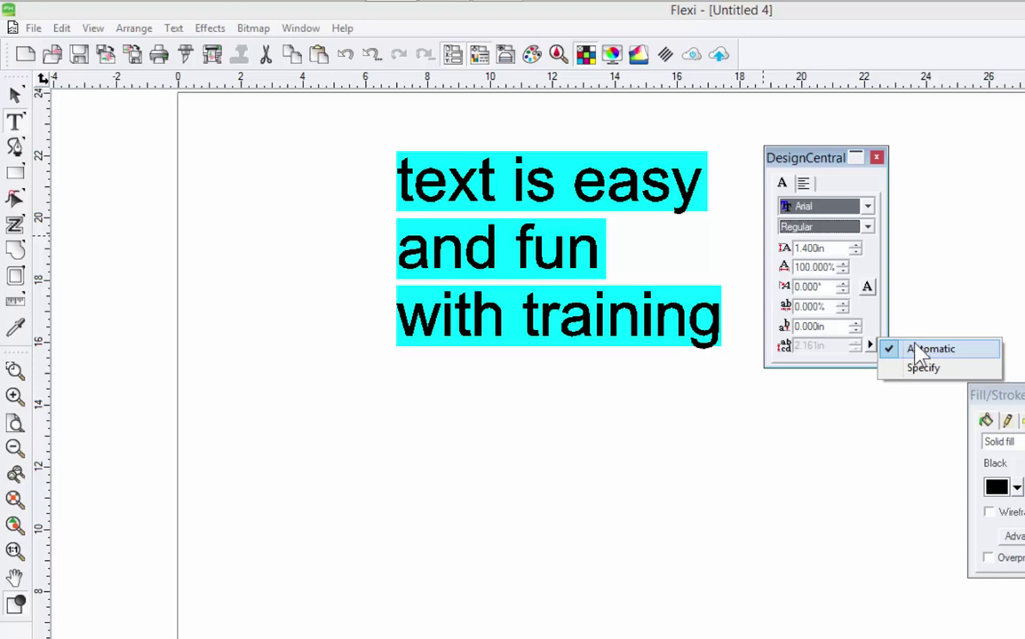
click(923, 366)
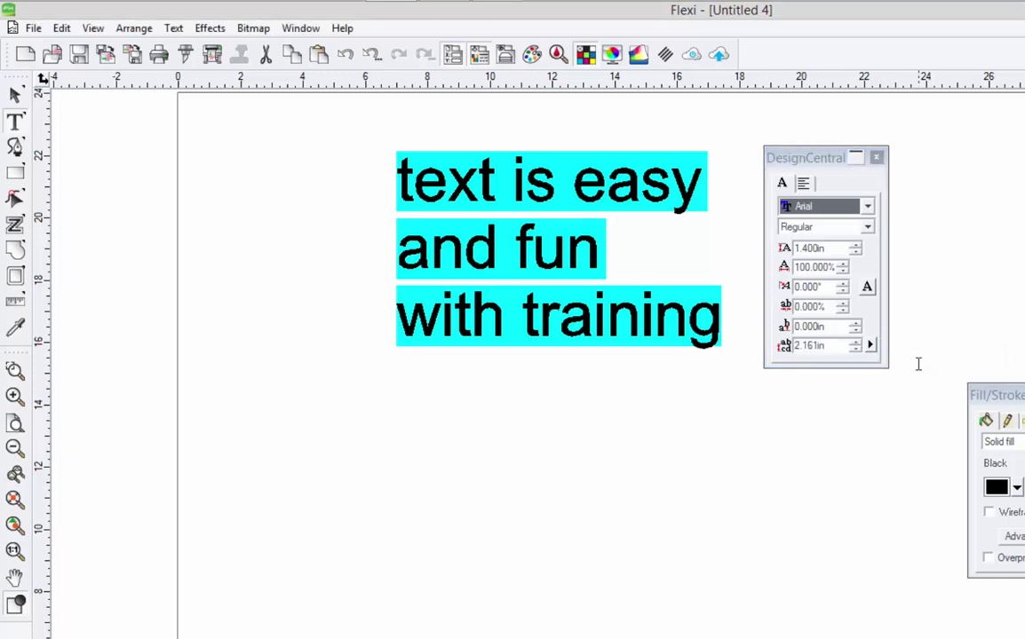
click(855, 349)
click(855, 349)
click(855, 349)
click(855, 348)
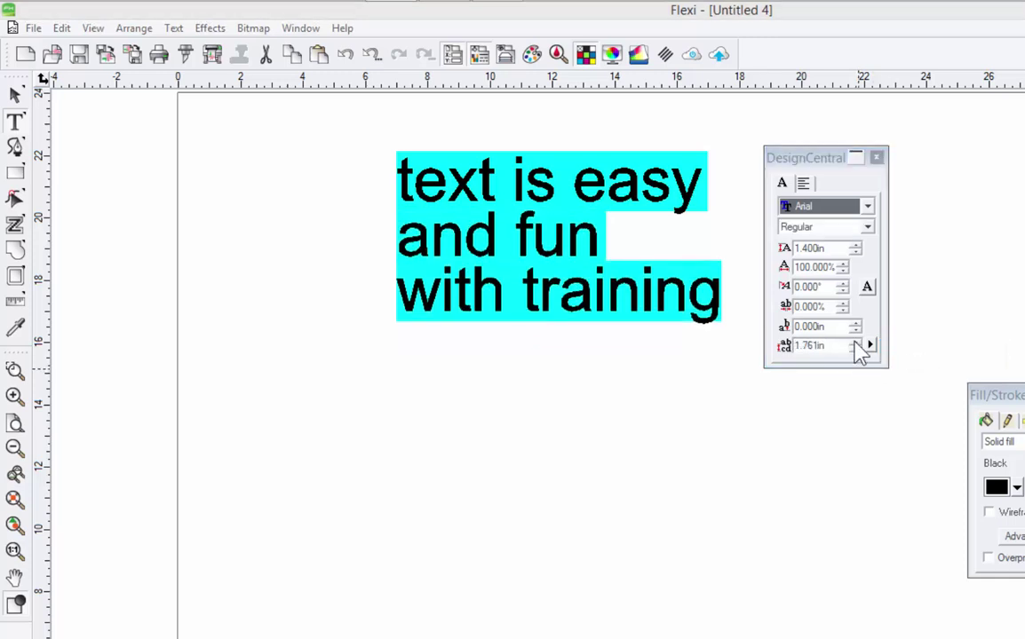
click(855, 343)
click(855, 343)
click(855, 343)
click(855, 343)
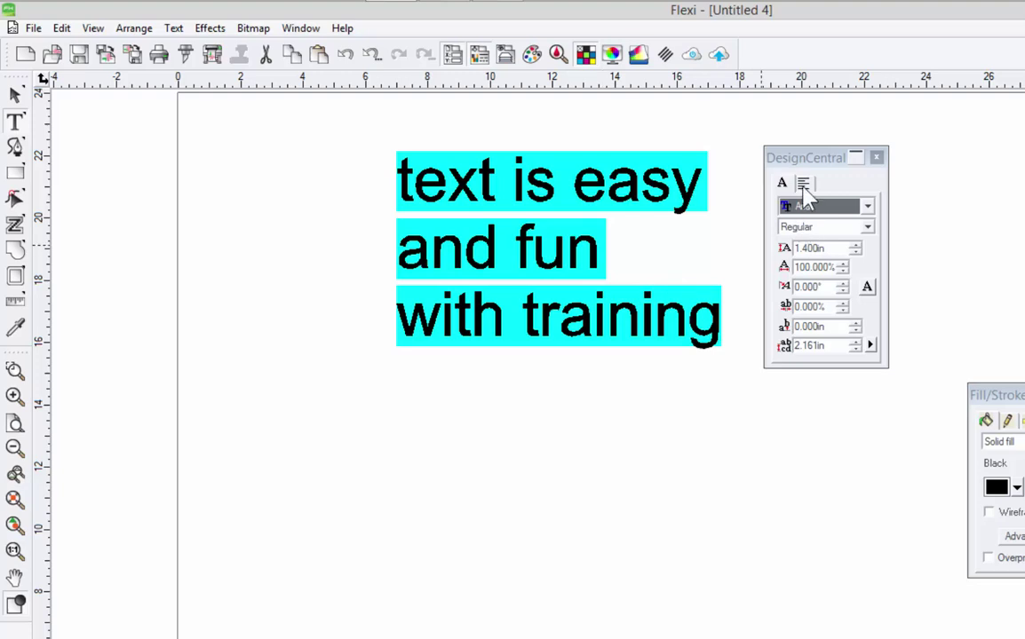
Try centre, right and full-justified alignment, then return the text to left-aligned.
click(803, 185)
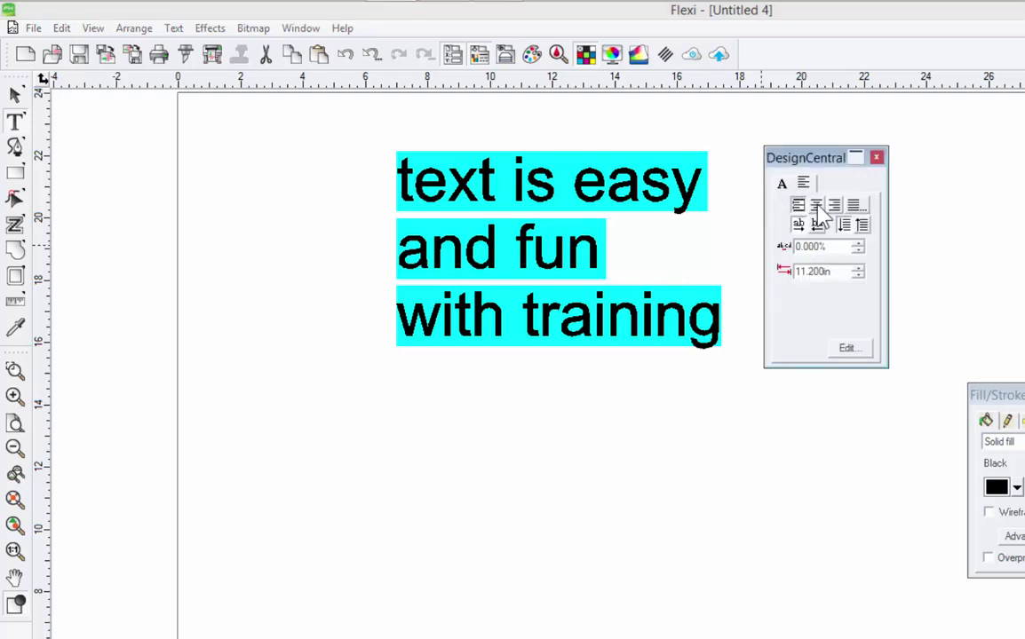
click(815, 206)
click(834, 206)
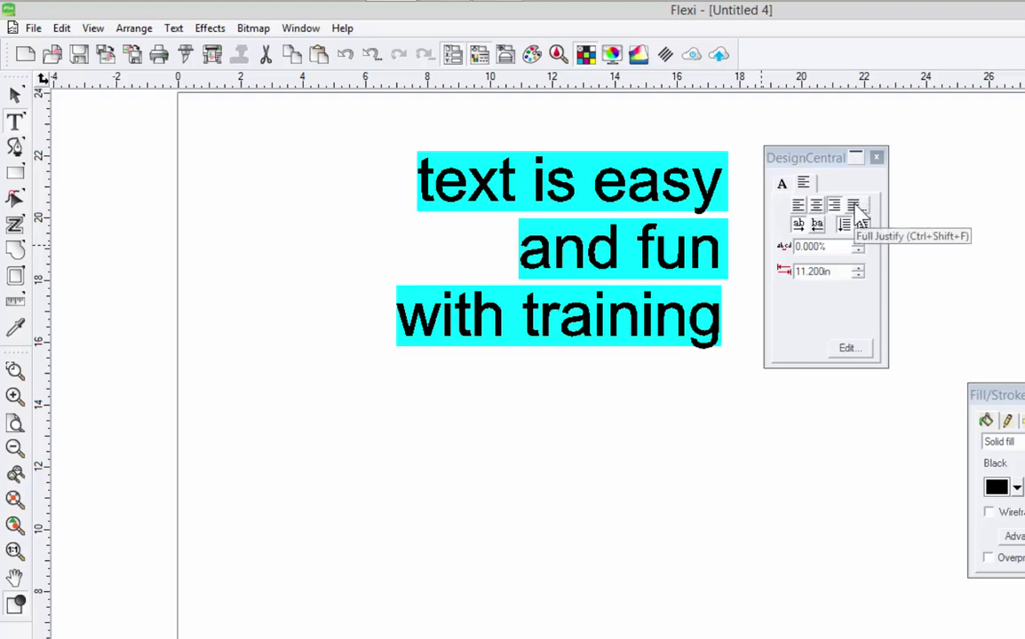
click(855, 206)
drag(728, 338, 624, 213)
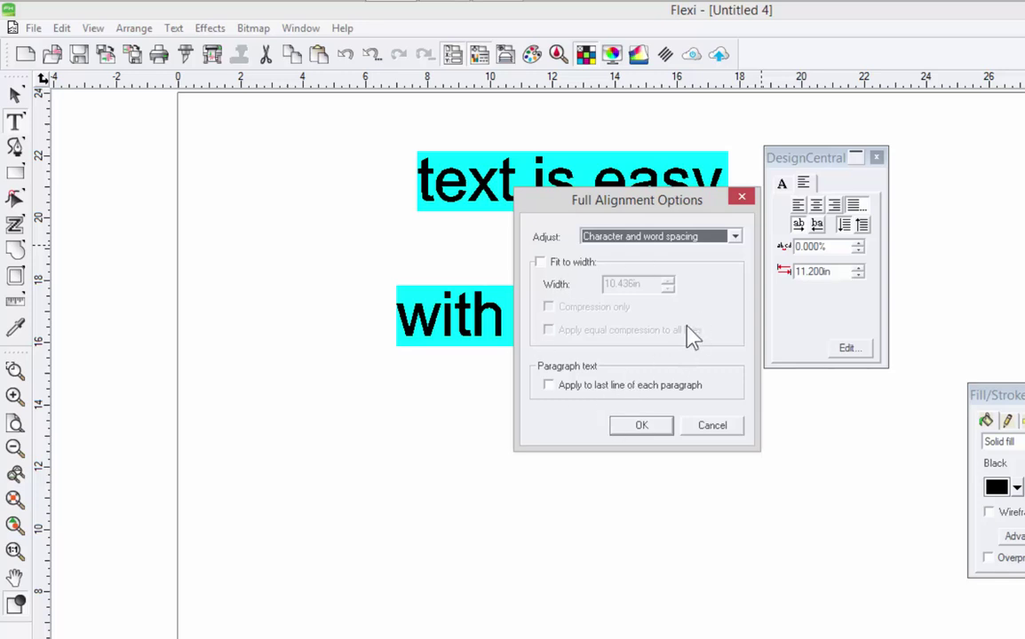
click(713, 427)
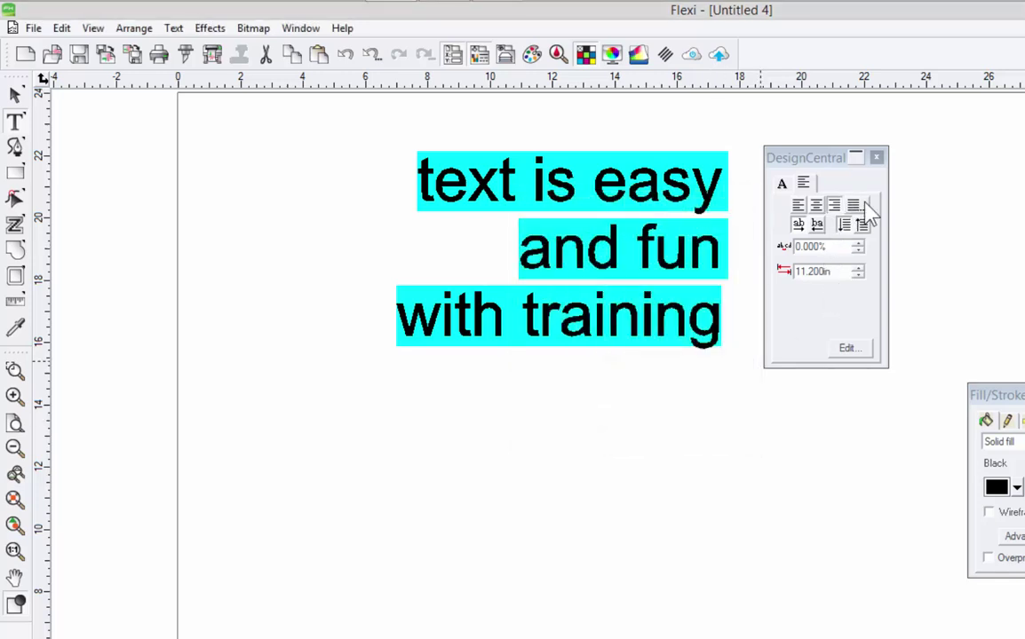
click(797, 206)
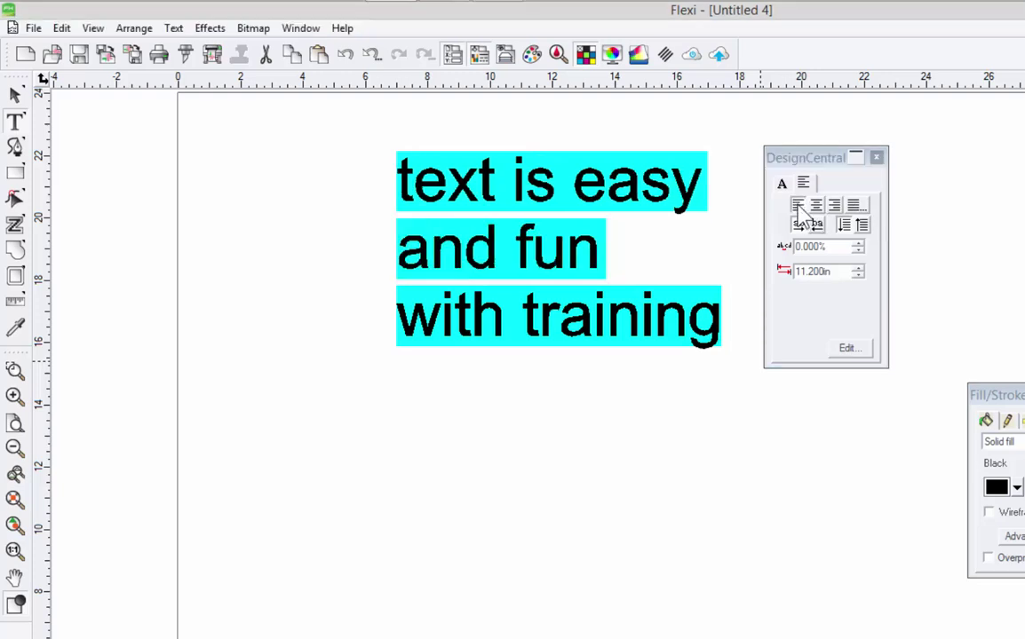
Try word spacing from 14% back to 0%, and toggle right-to-left text off again.
click(858, 248)
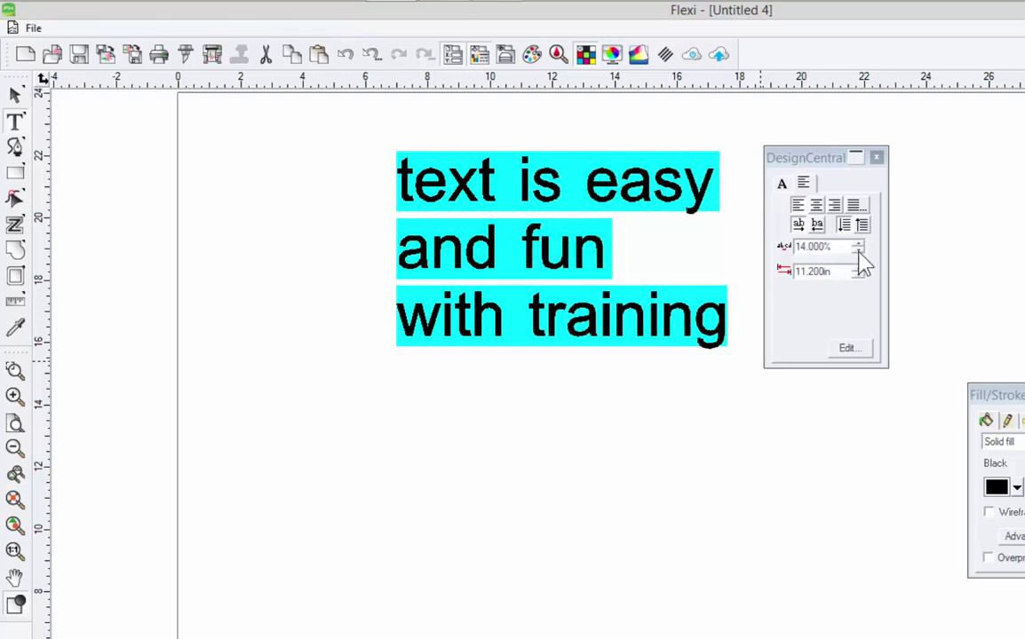
click(857, 252)
click(857, 252)
click(857, 252)
click(858, 252)
click(858, 252)
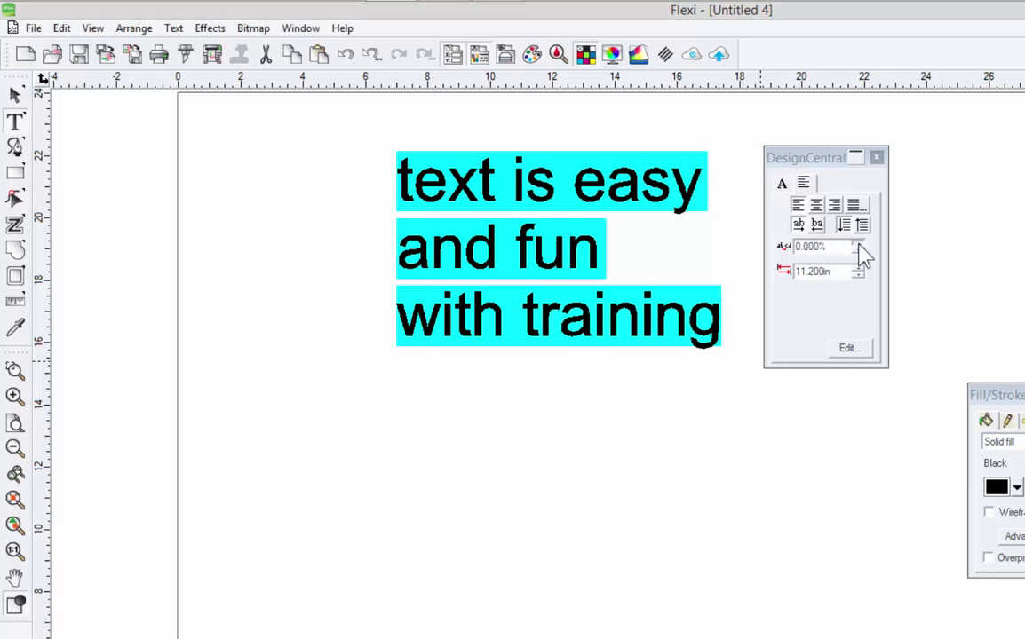
click(817, 226)
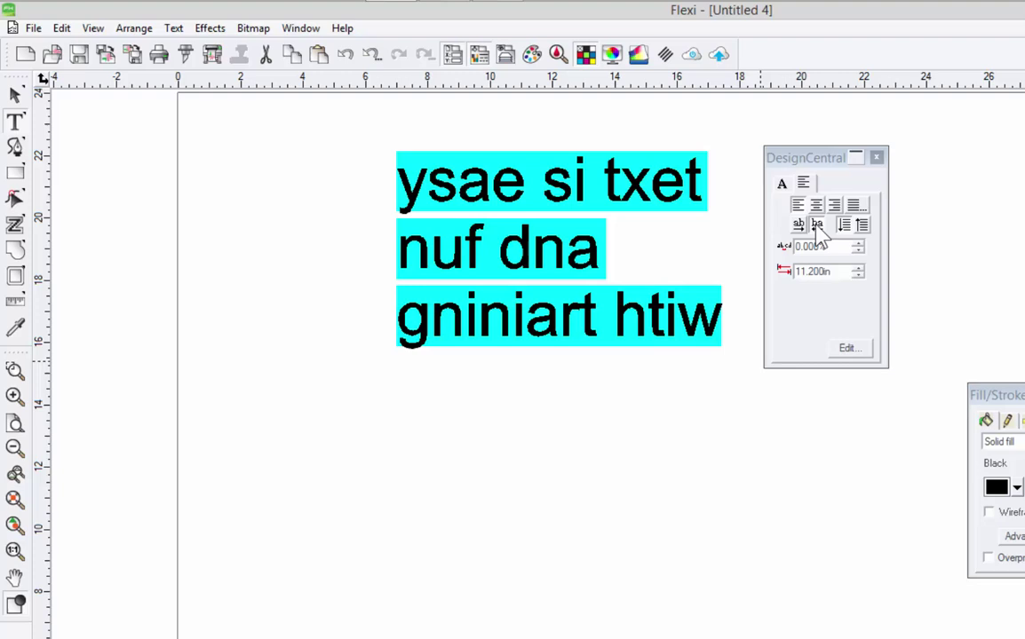
click(817, 225)
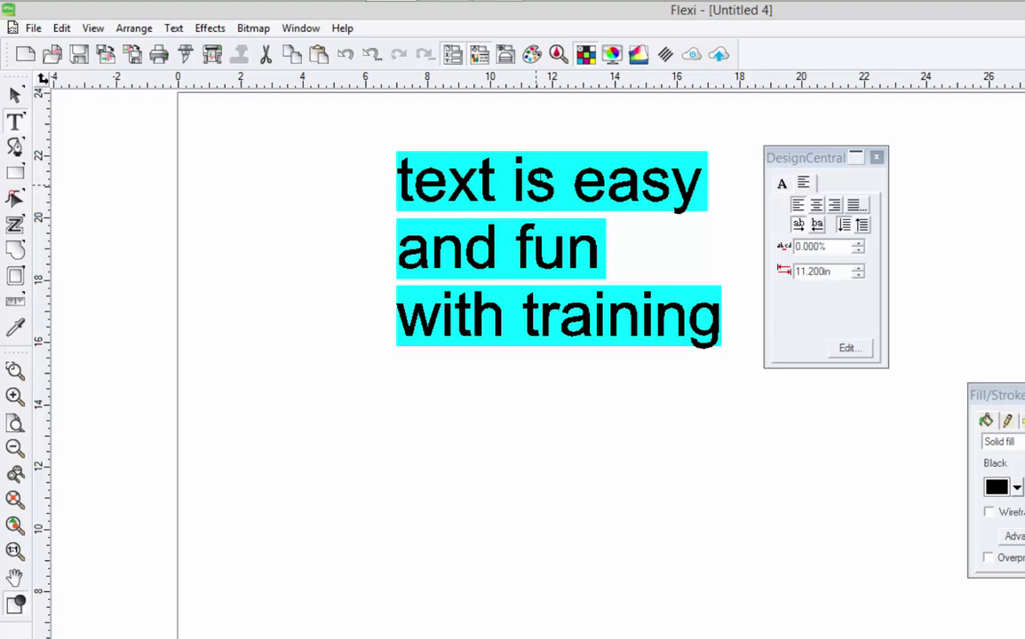
Put the text in character mode and drag the Tracking handle to widen letter spacing.
click(15, 94)
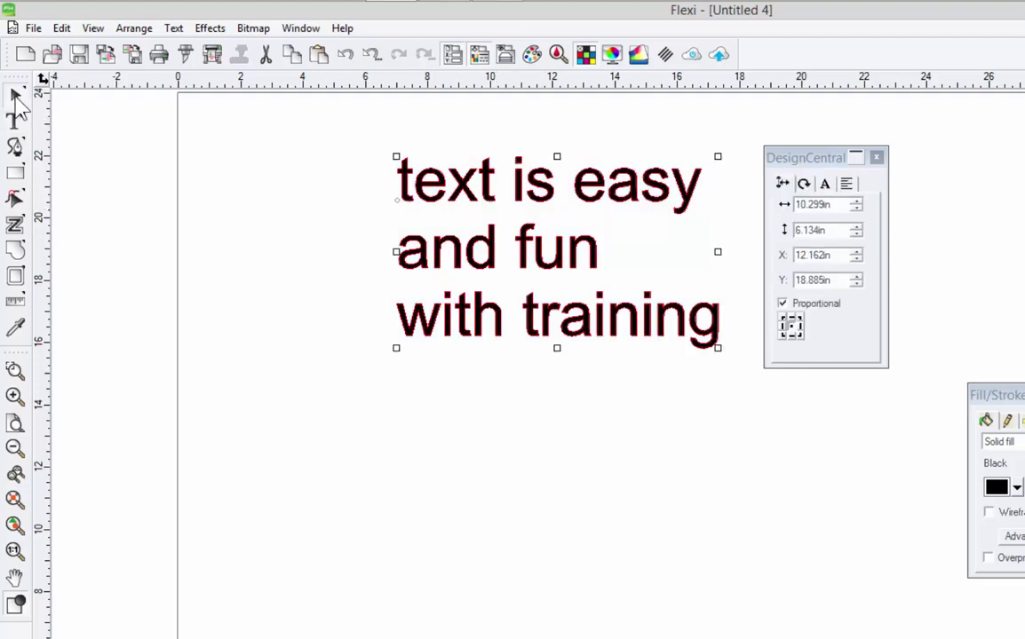
drag(380, 152, 497, 266)
click(824, 184)
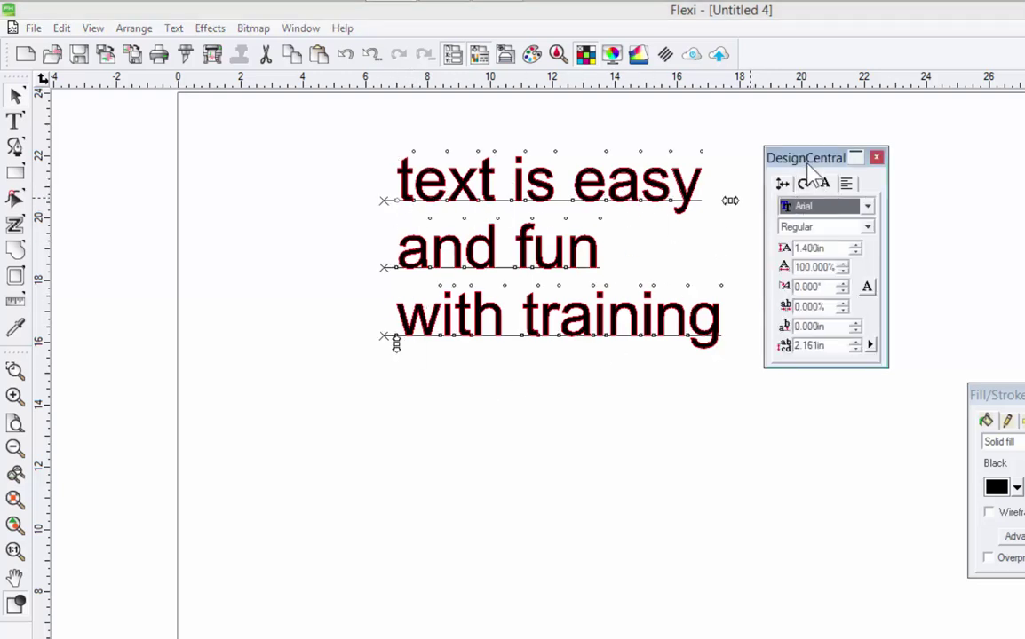
drag(793, 165, 1020, 164)
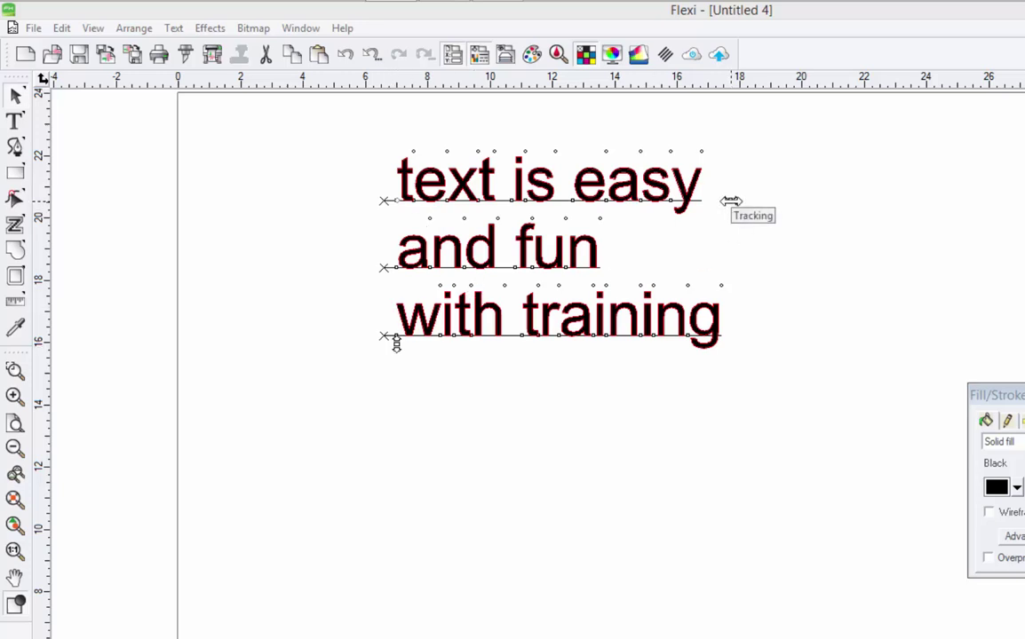
drag(730, 201, 766, 222)
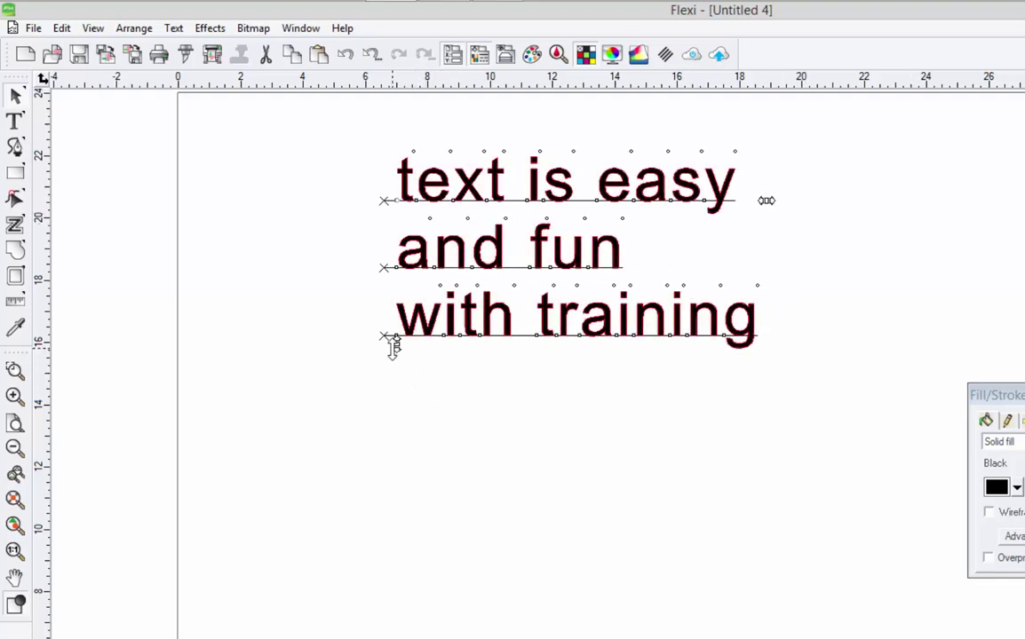
Spread the three lines apart and shift 'is easy' right to open a gap after 'text'.
drag(395, 346, 398, 530)
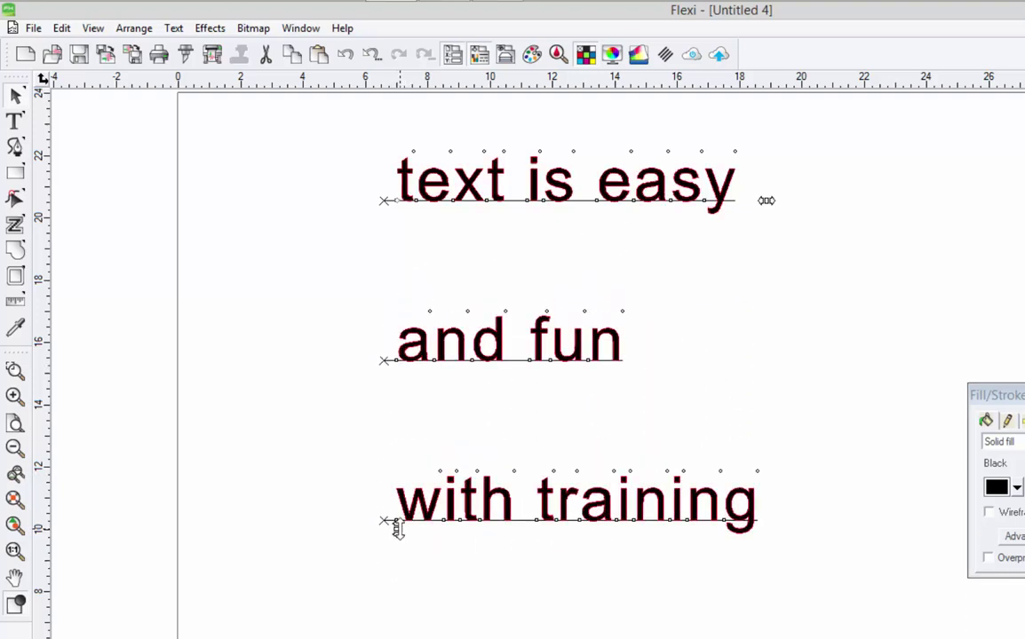
click(527, 201)
mouse_move(527, 201)
mouse_down()
mouse_move(736, 211)
mouse_move(527, 219)
mouse_up()
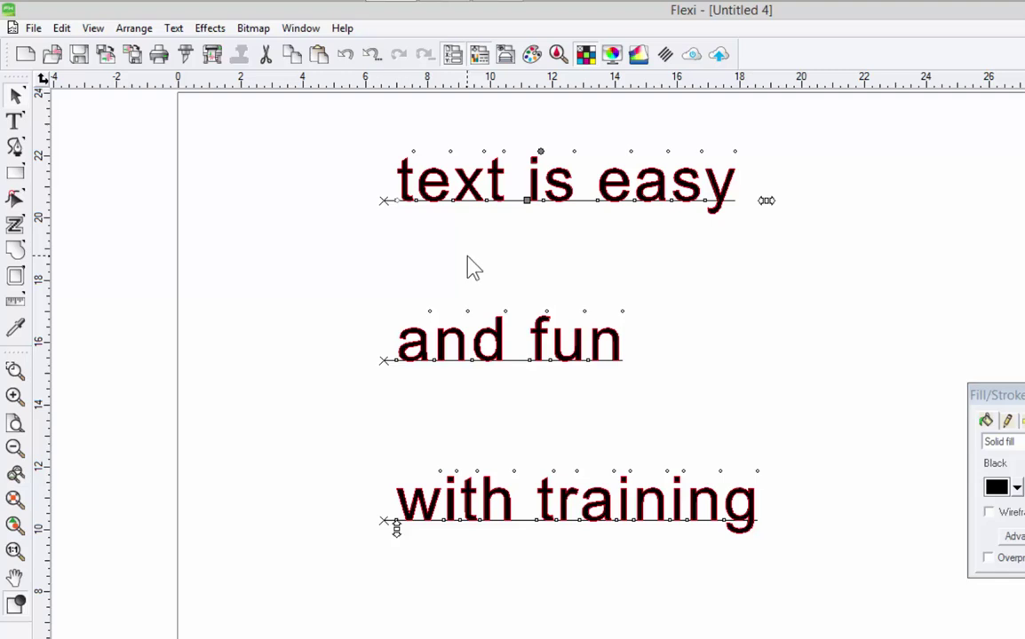
drag(383, 360, 563, 350)
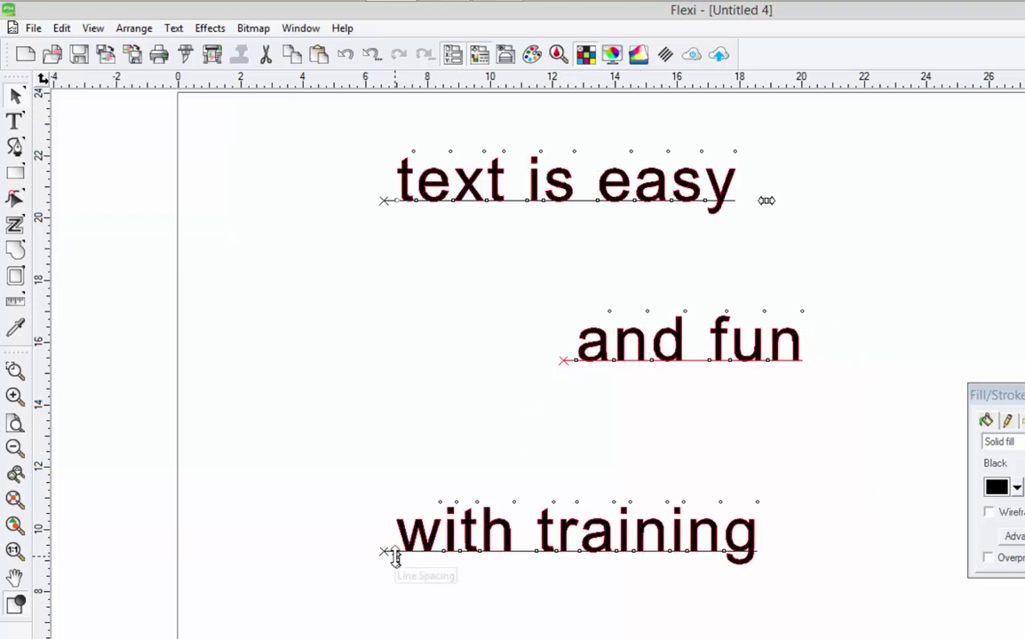
drag(396, 557, 393, 417)
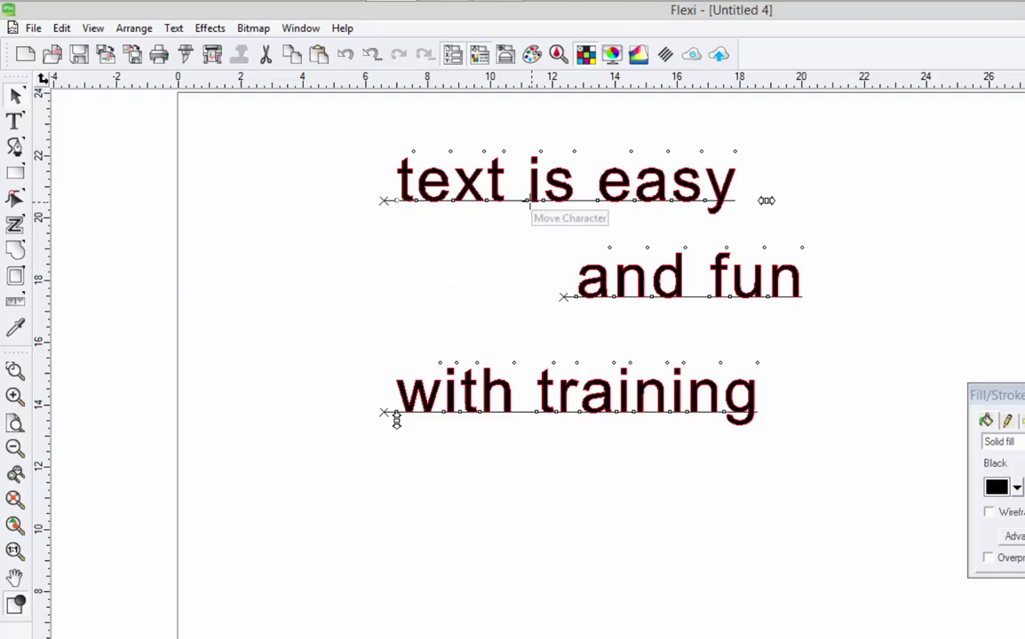
drag(526, 201, 578, 203)
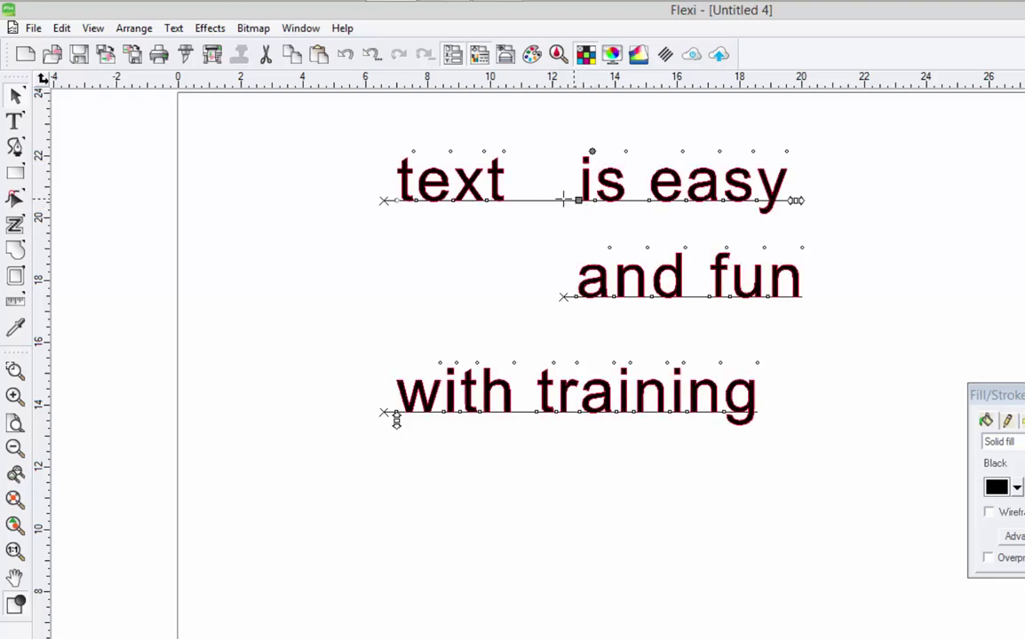
drag(578, 201, 544, 201)
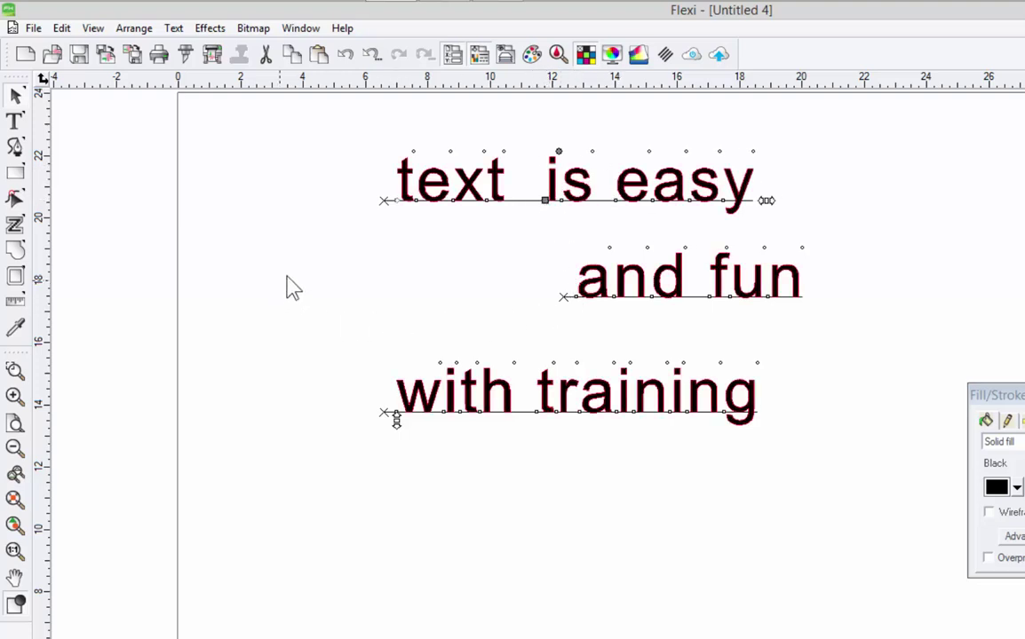
Reselect all three lines and bring back the character spacing handles.
click(15, 122)
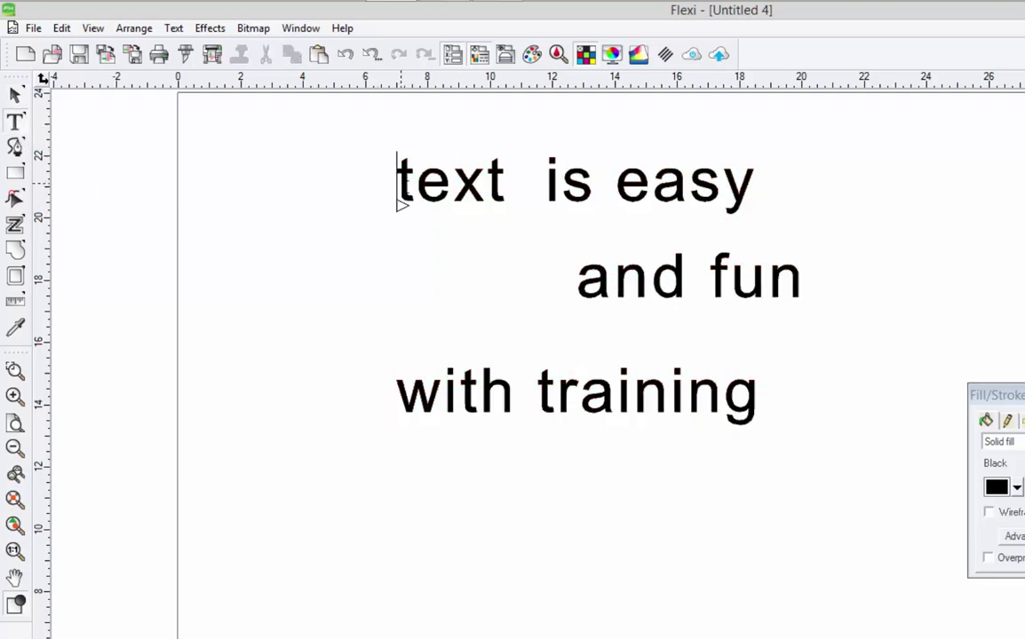
drag(399, 202, 793, 396)
click(15, 95)
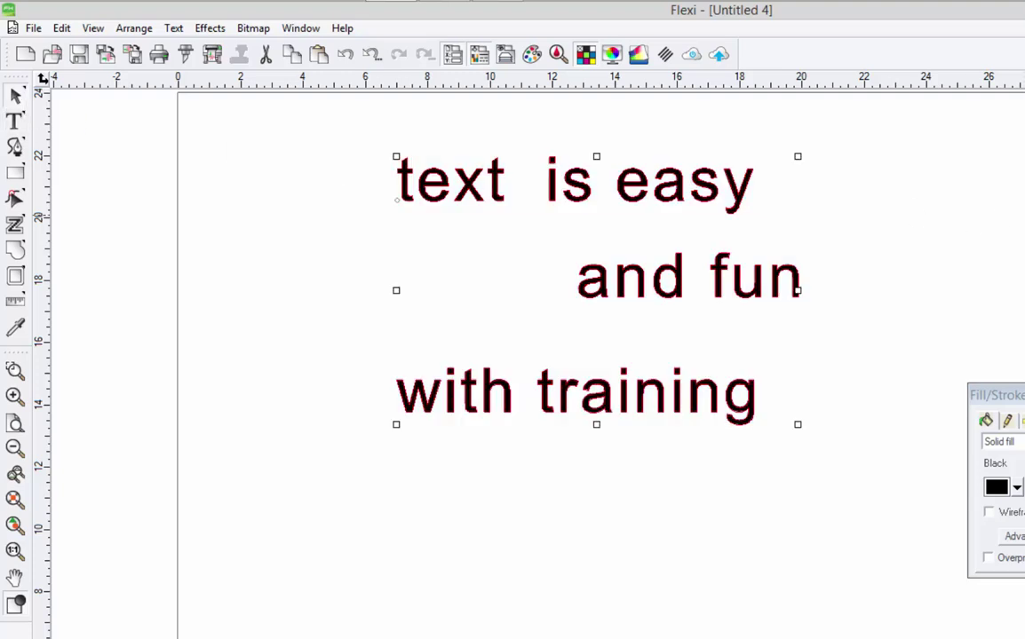
double_click(396, 419)
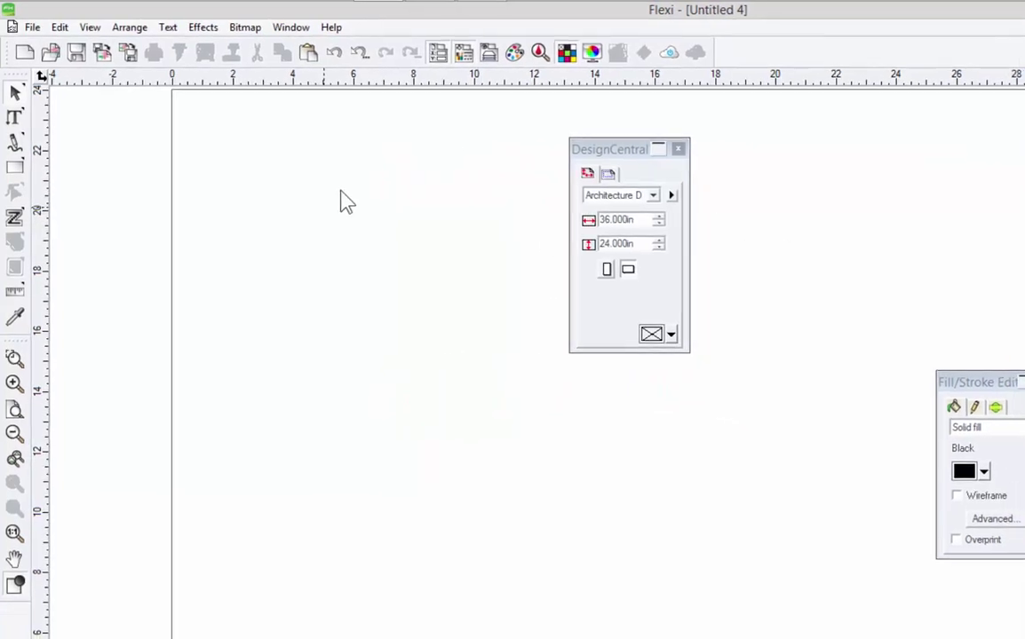
drag(592, 157, 694, 148)
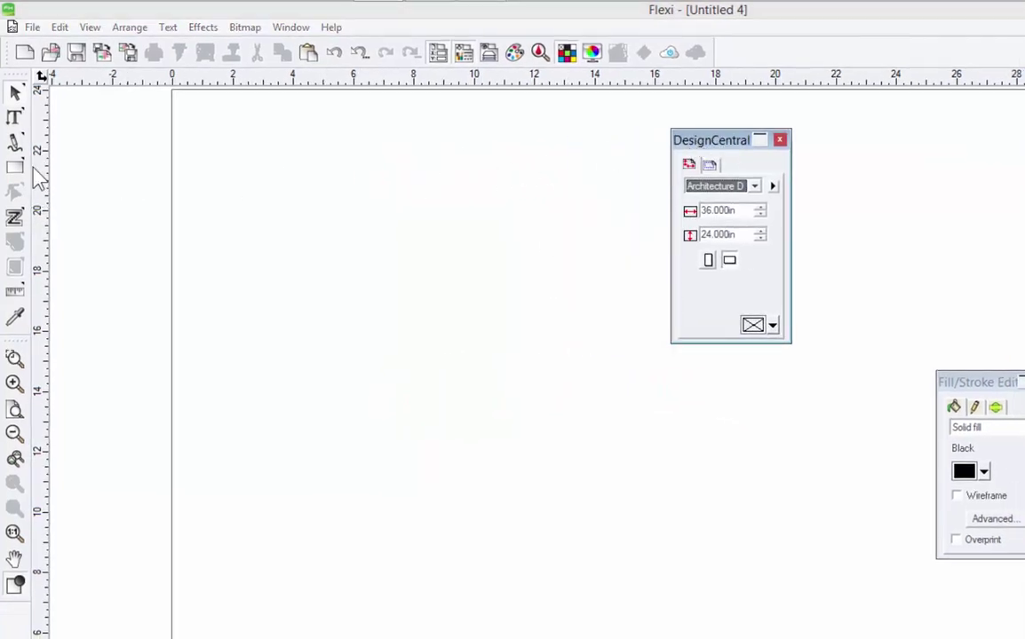
click(15, 116)
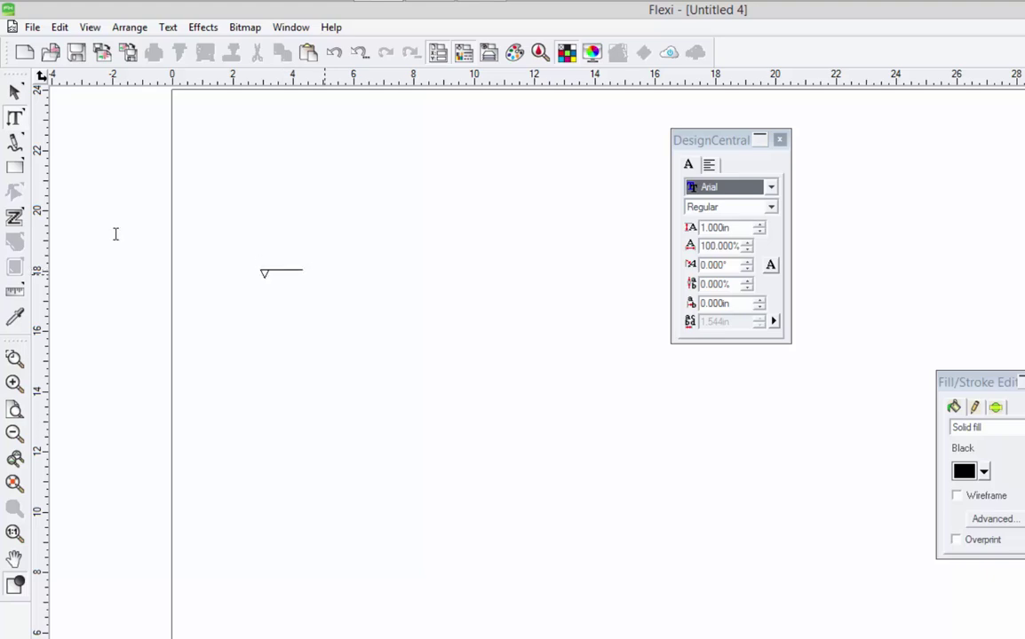
click(15, 117)
click(51, 126)
click(293, 222)
text(www)
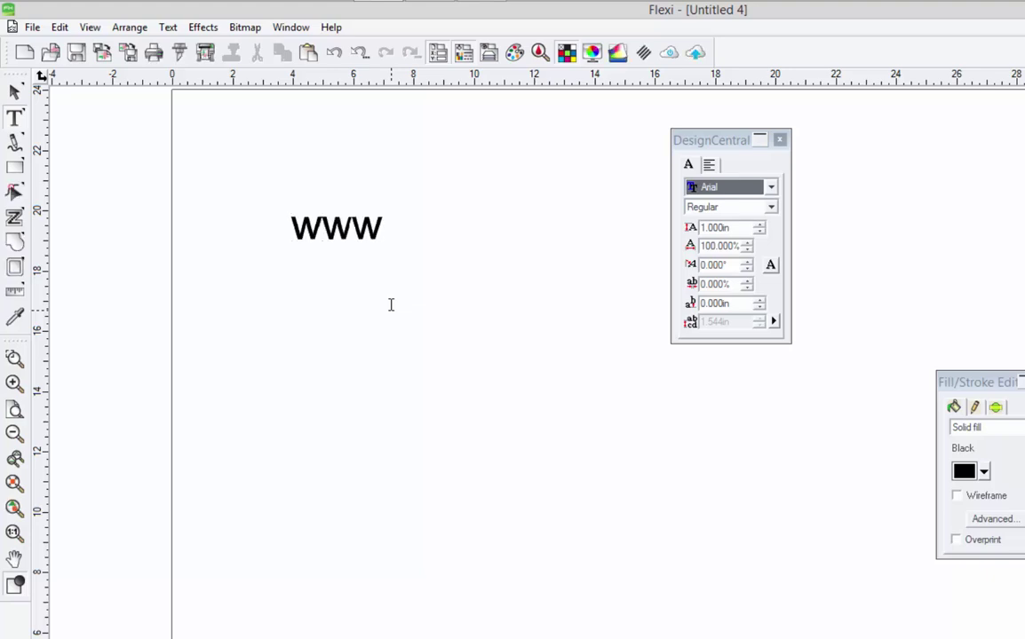
text(.thinksai.com)
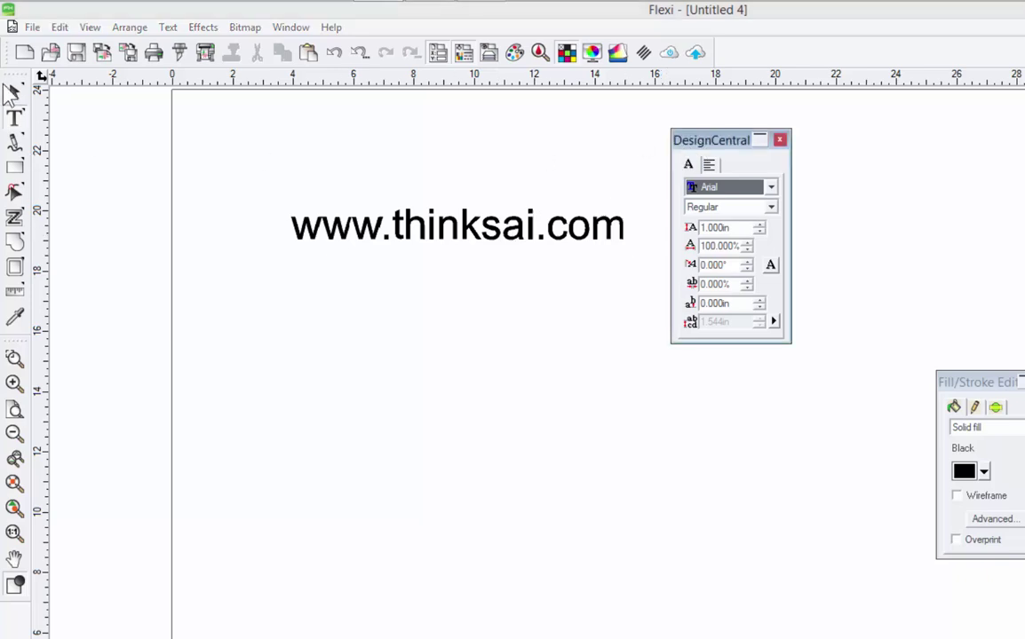
Move the web address slightly left and add 'thinksai' to the user dictionary.
click(14, 92)
click(460, 220)
drag(460, 220, 427, 225)
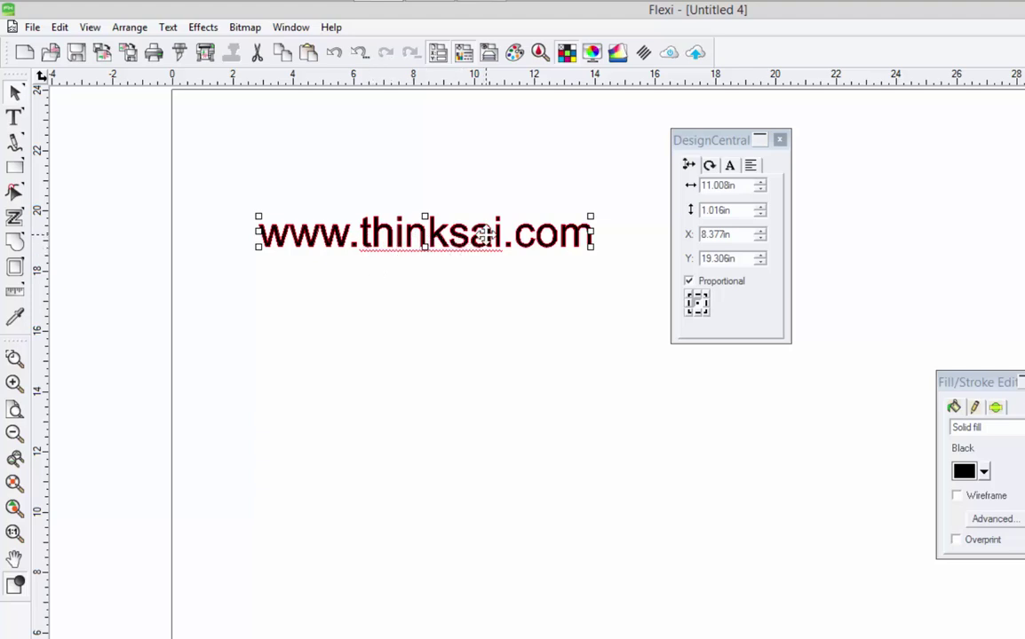
right_click(443, 232)
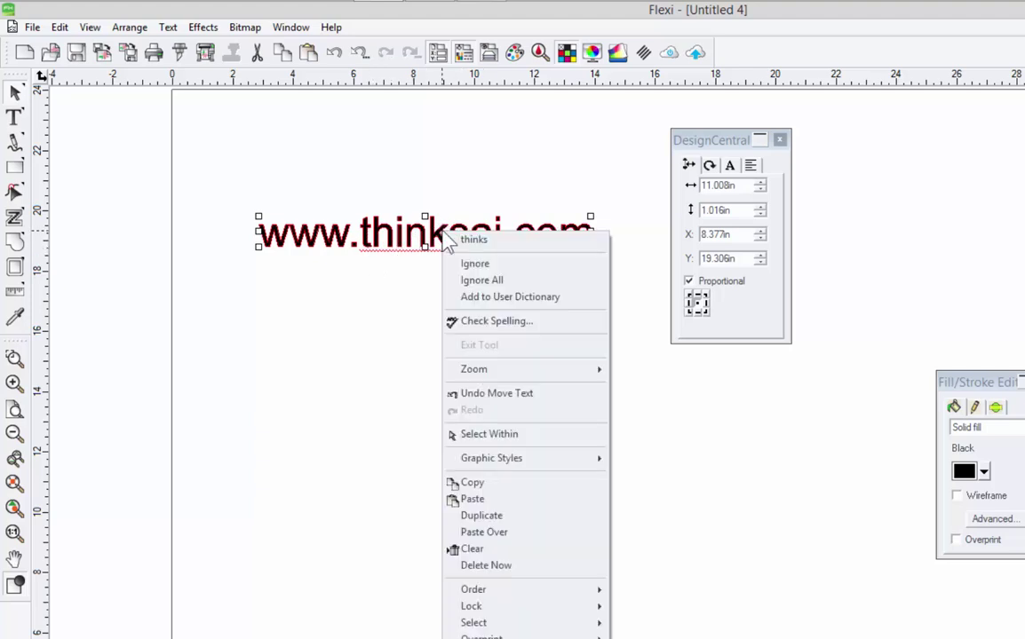
click(529, 302)
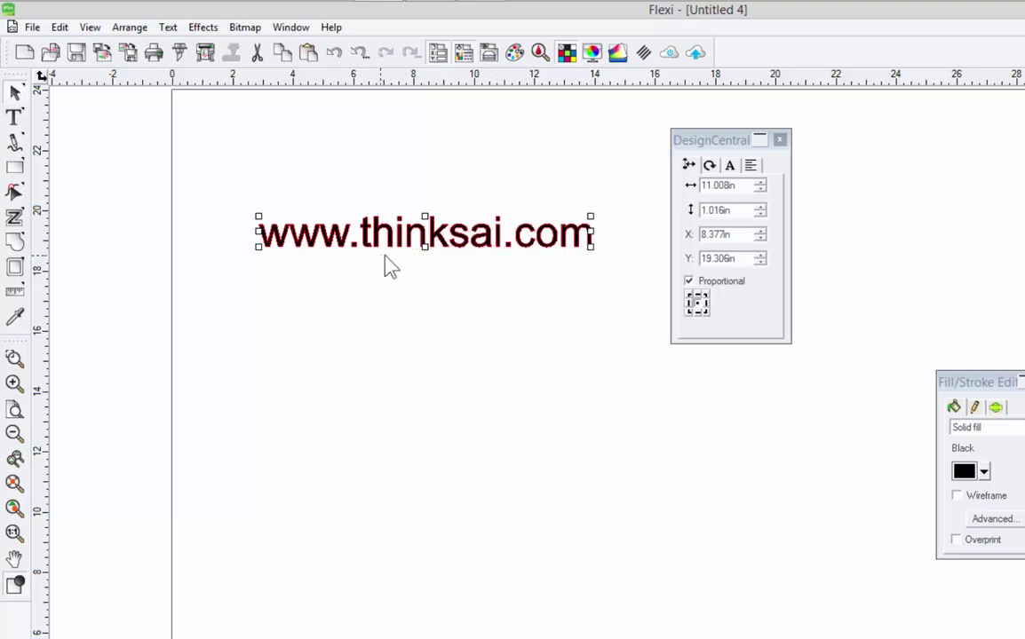
click(426, 310)
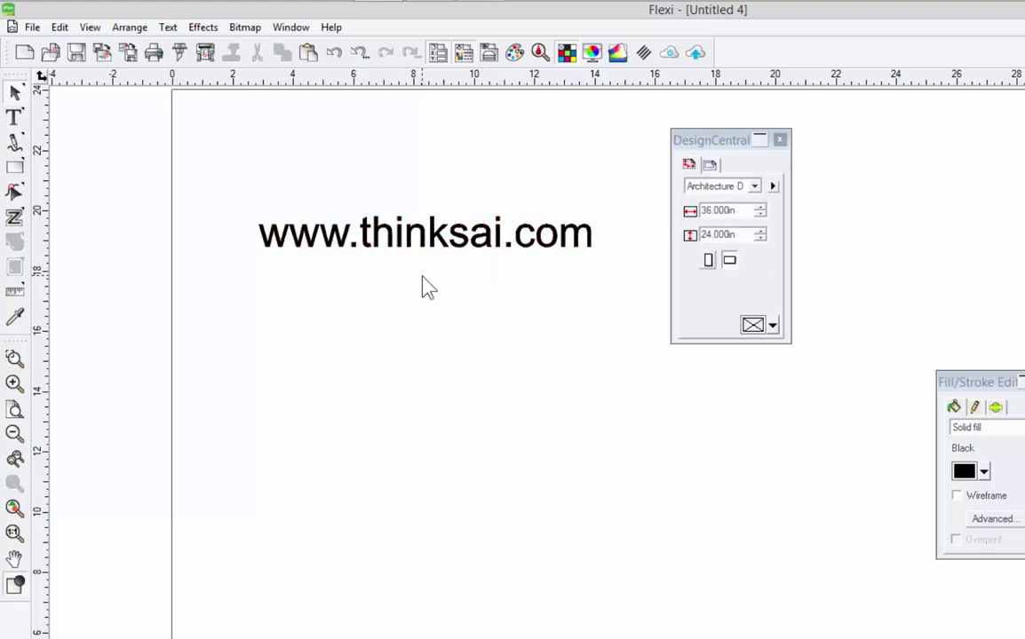
click(422, 235)
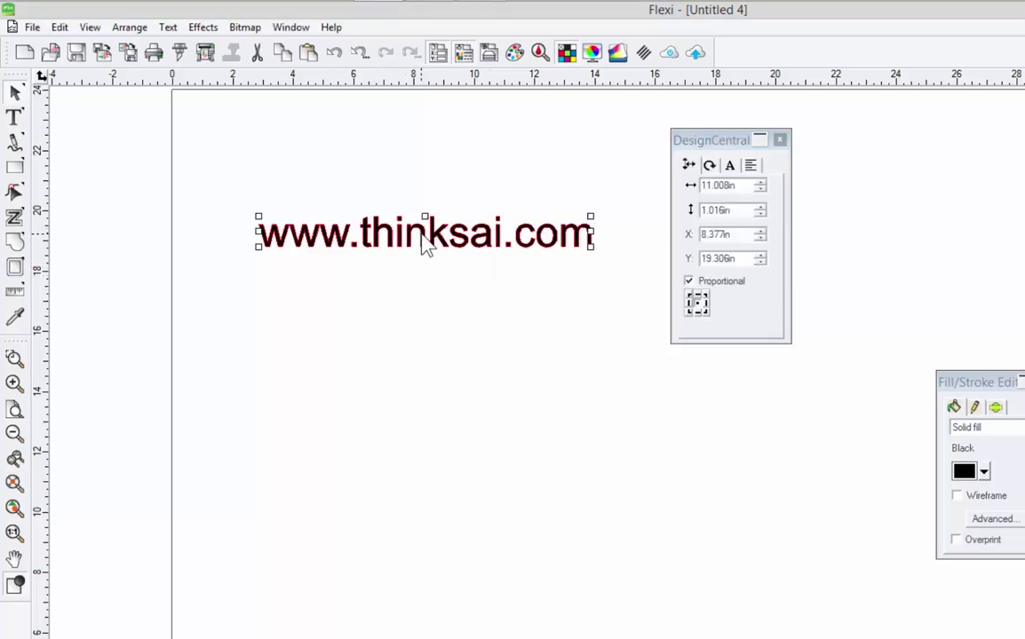
click(168, 26)
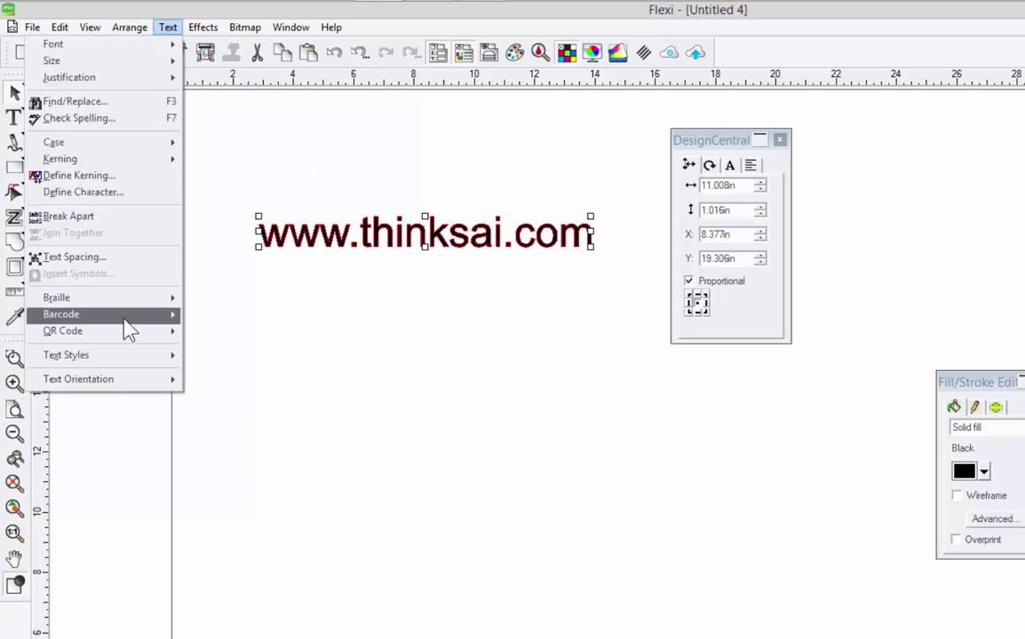
mouse_move(127, 342)
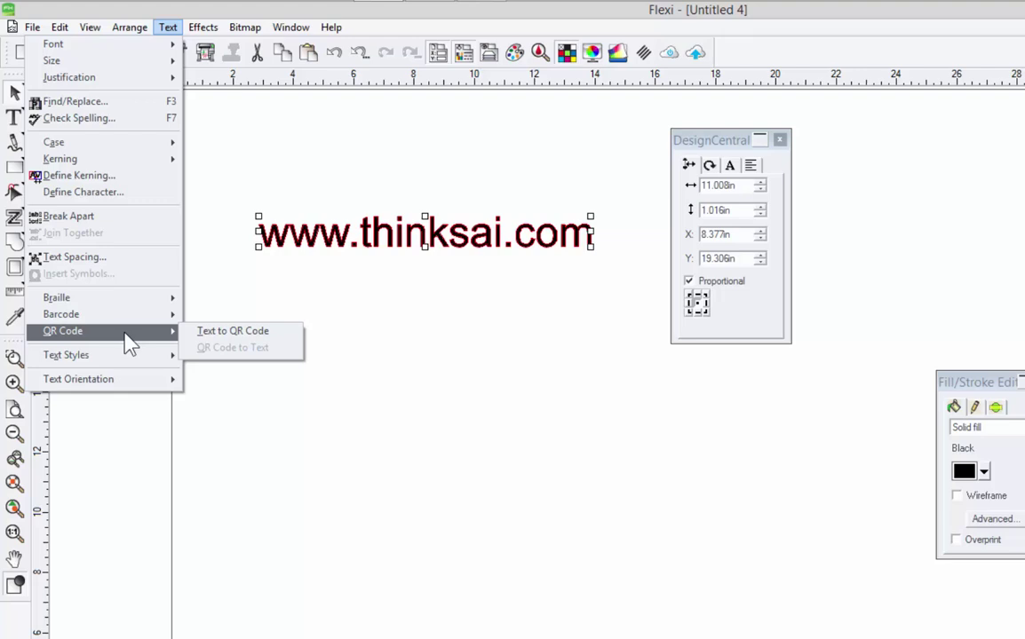
click(231, 331)
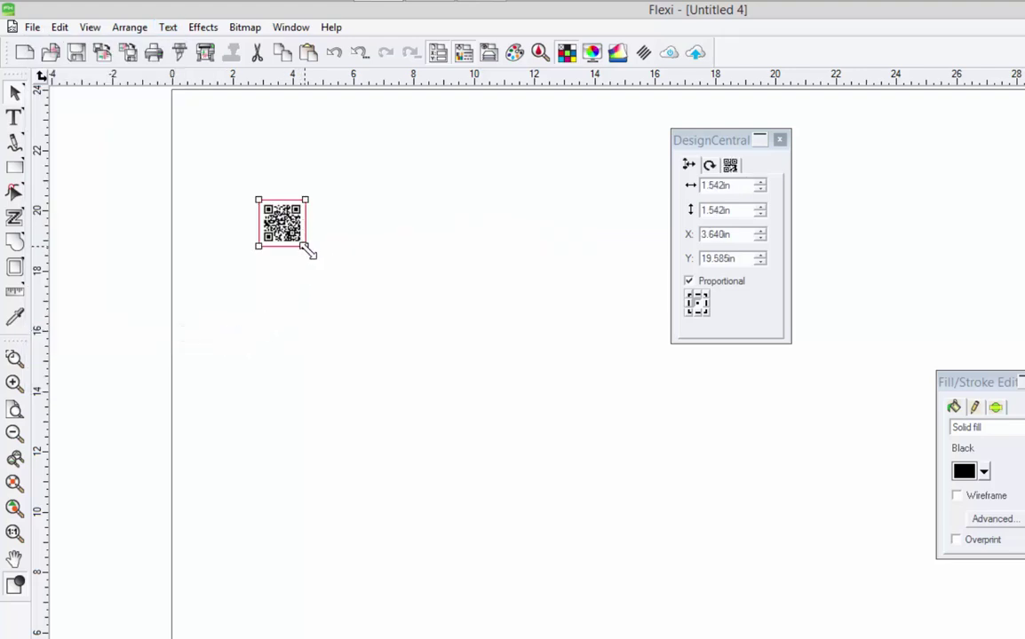
drag(308, 249, 541, 482)
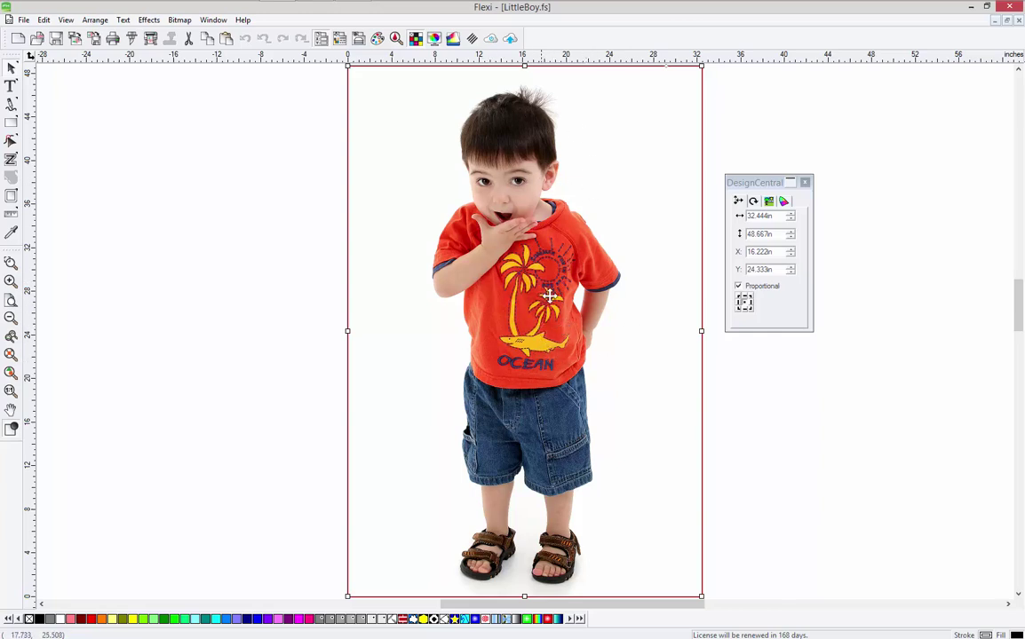
Review the photo's Bitmap info and sRGB colour management, then return to Size/Position.
drag(750, 187, 736, 184)
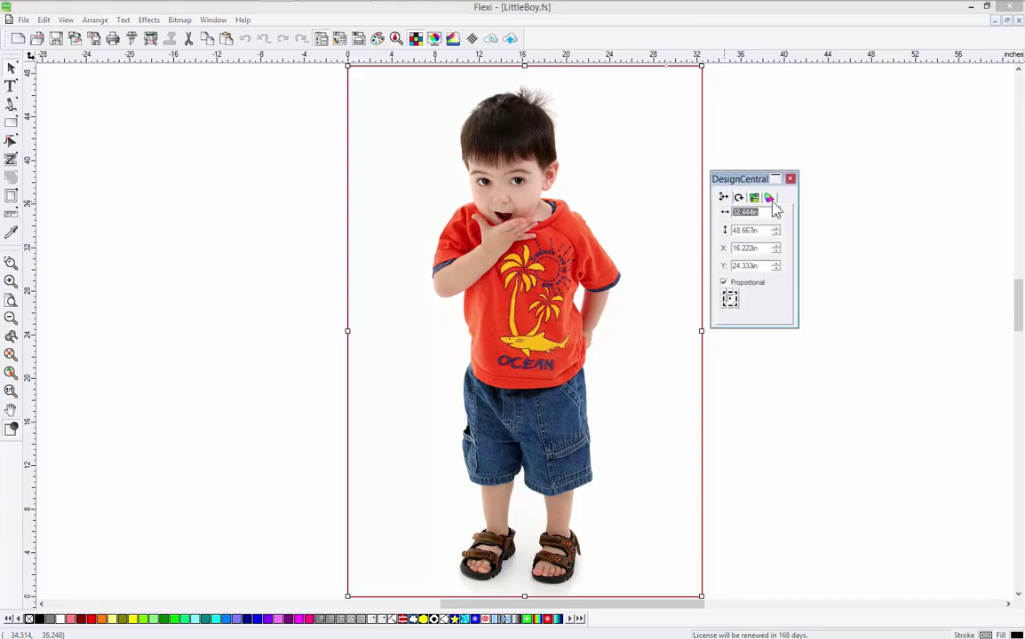
click(758, 212)
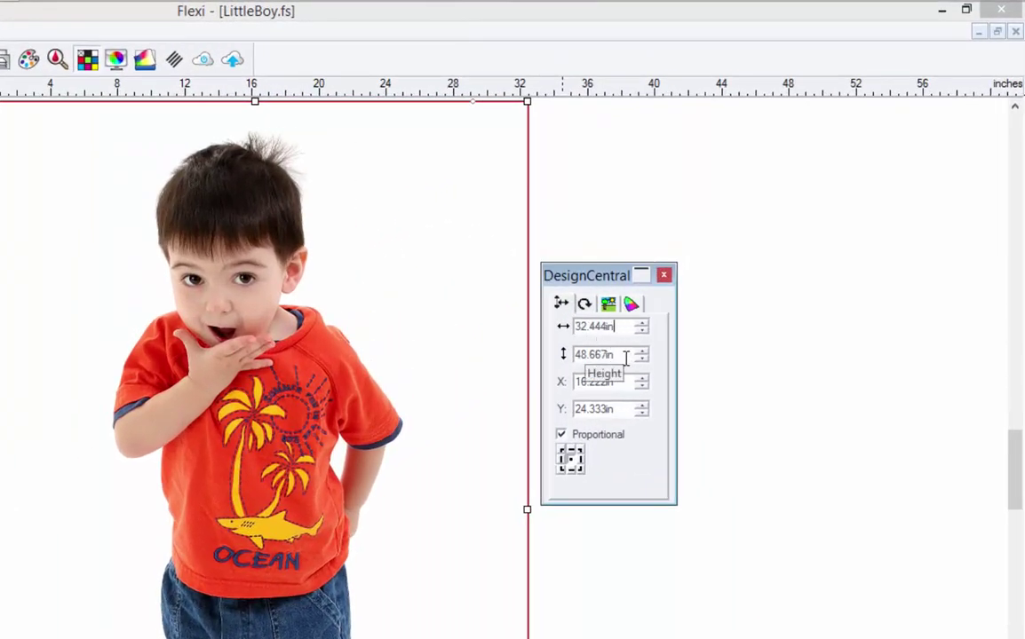
click(610, 304)
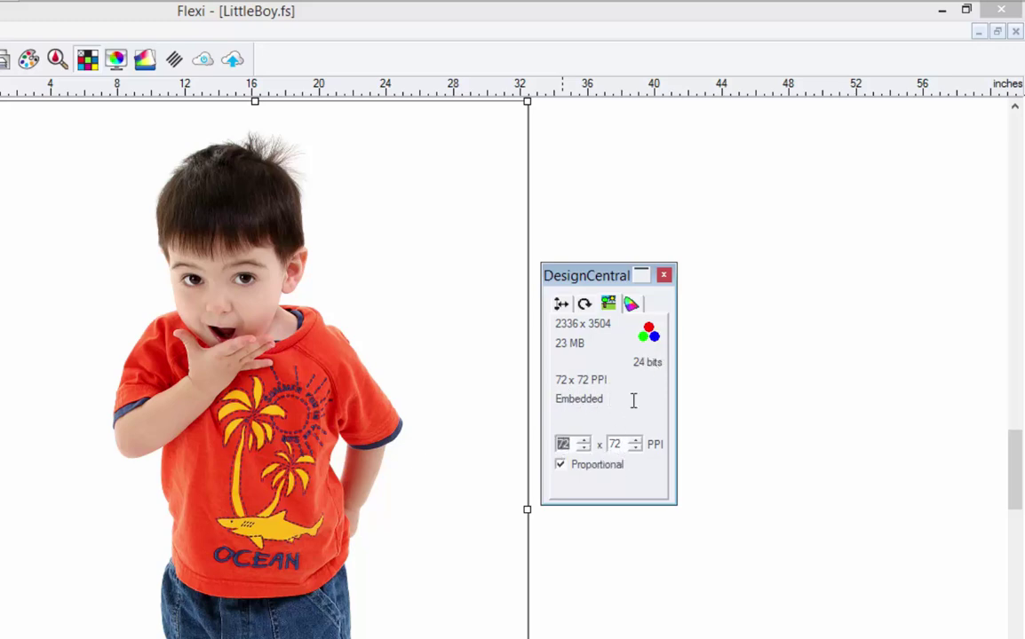
click(633, 305)
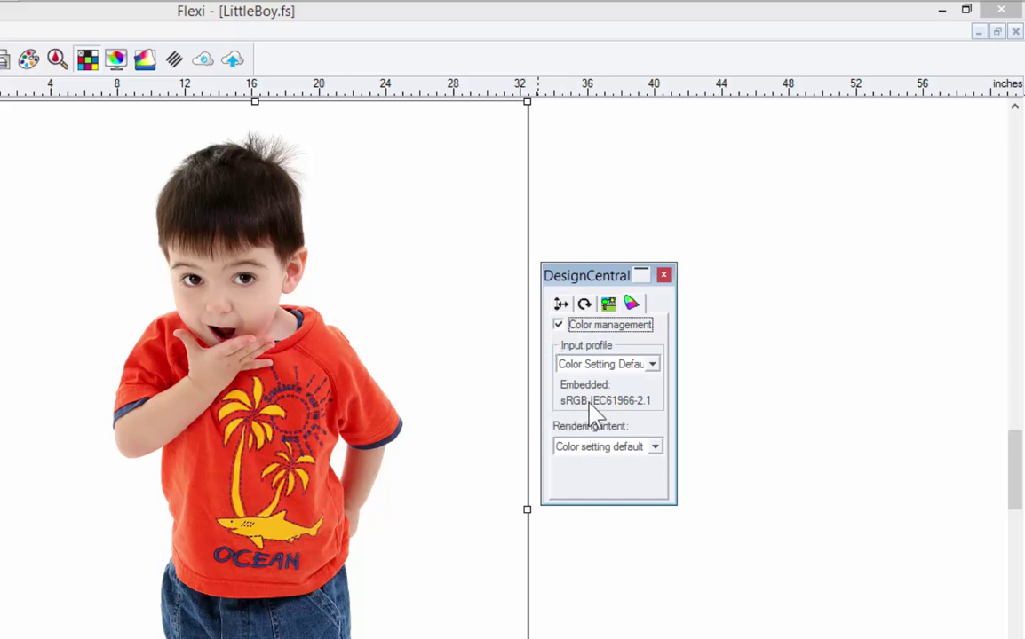
click(584, 304)
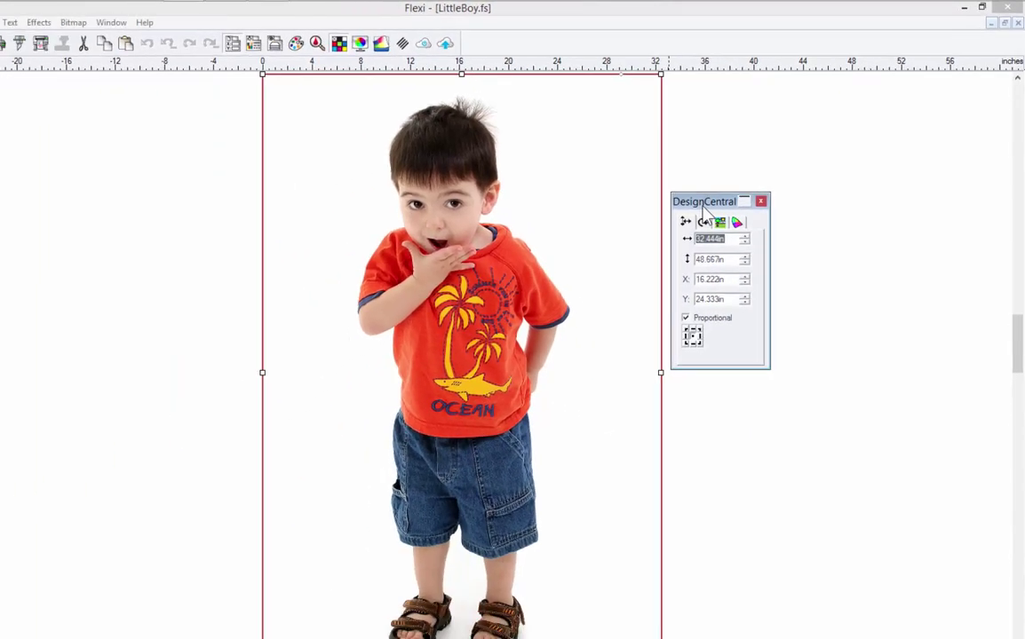
drag(741, 182, 764, 200)
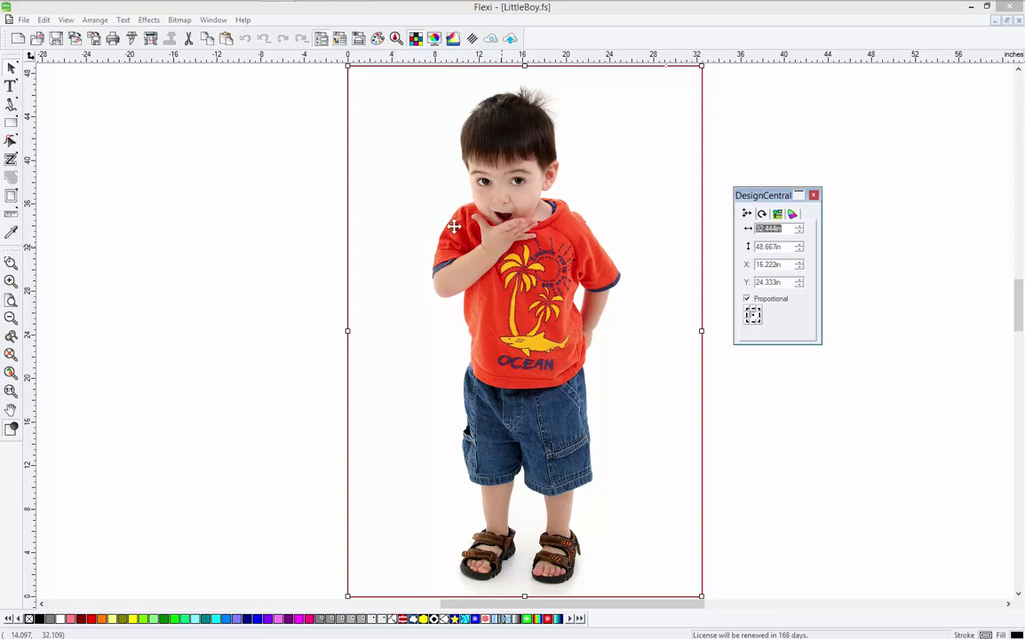
Zoom to actual size and drag the LittleBoy photo down until Y reads 13.448in.
click(198, 163)
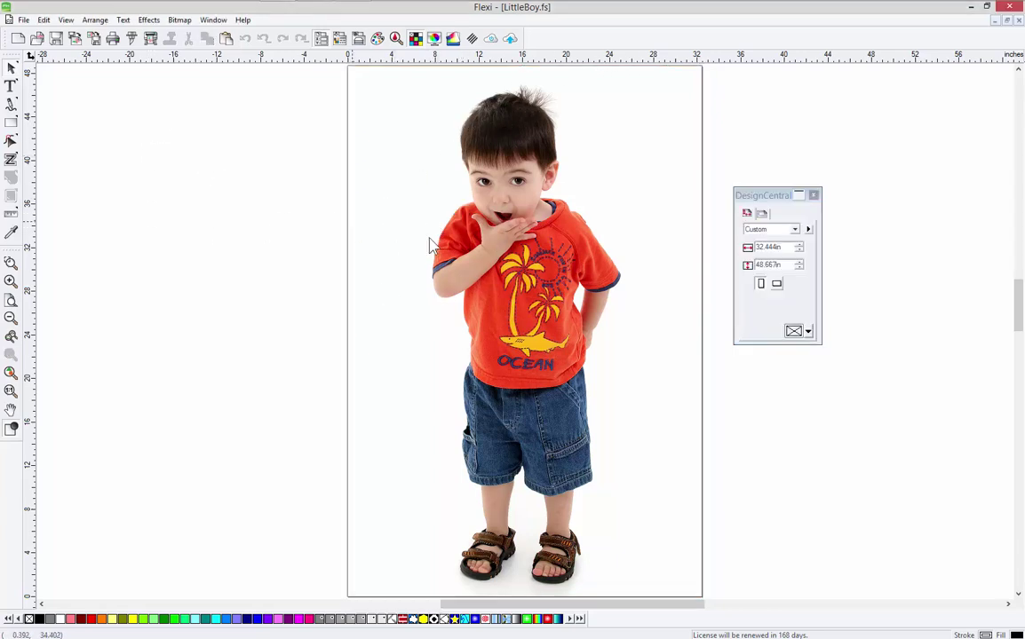
click(479, 251)
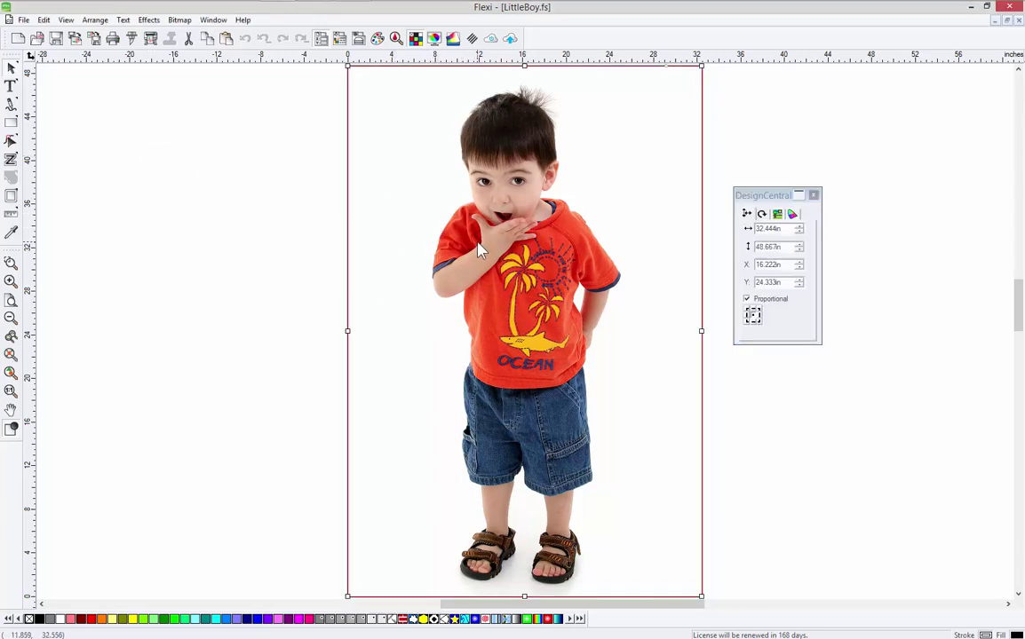
click(10, 396)
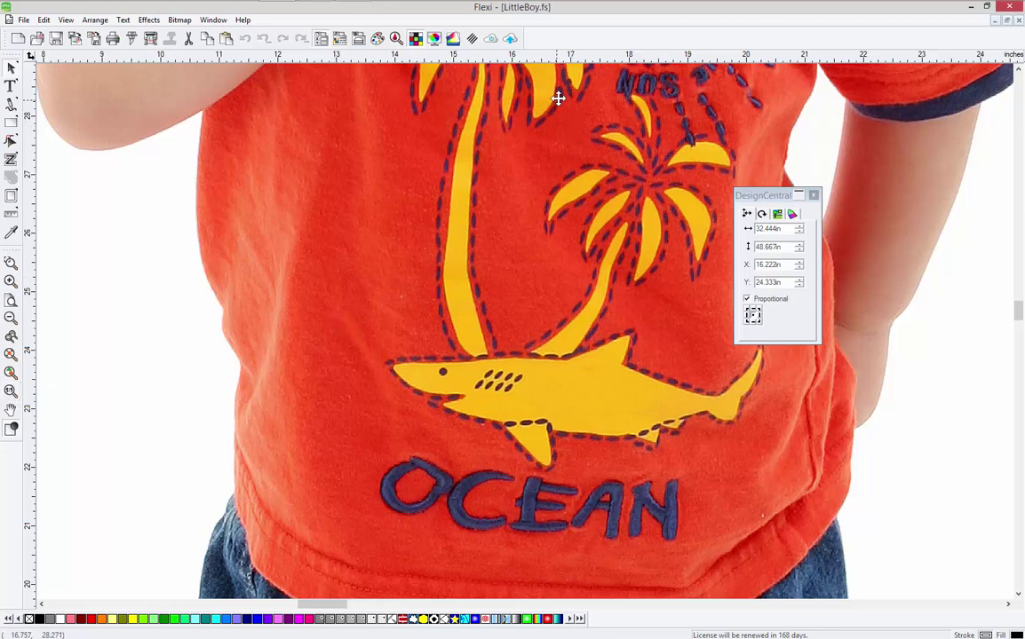
drag(556, 96, 548, 345)
drag(577, 122, 577, 512)
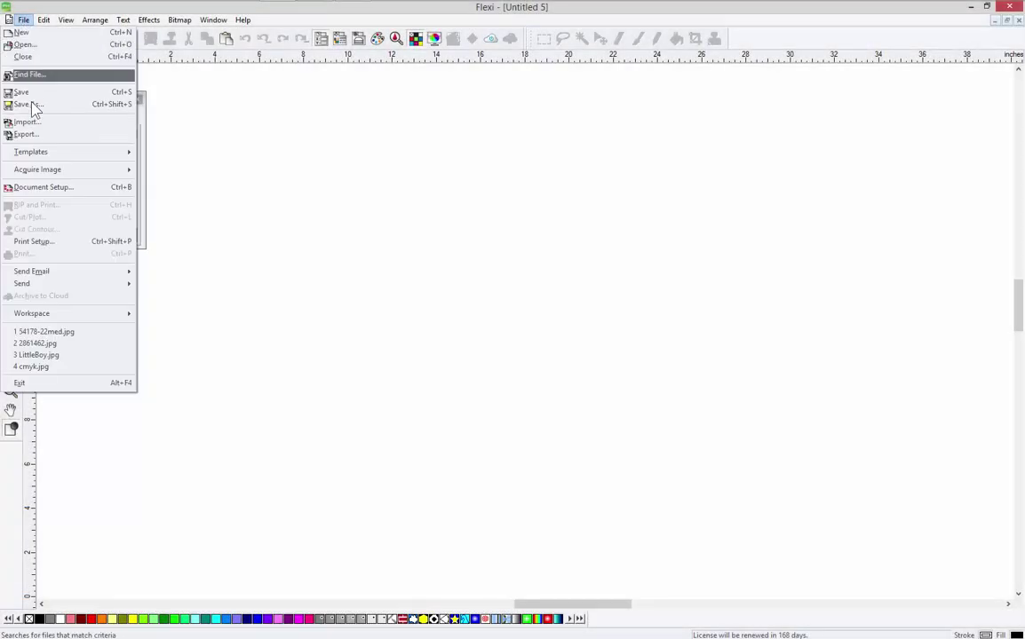
Open fish.jpg as a new document.
click(26, 45)
drag(526, 179, 531, 267)
double_click(372, 233)
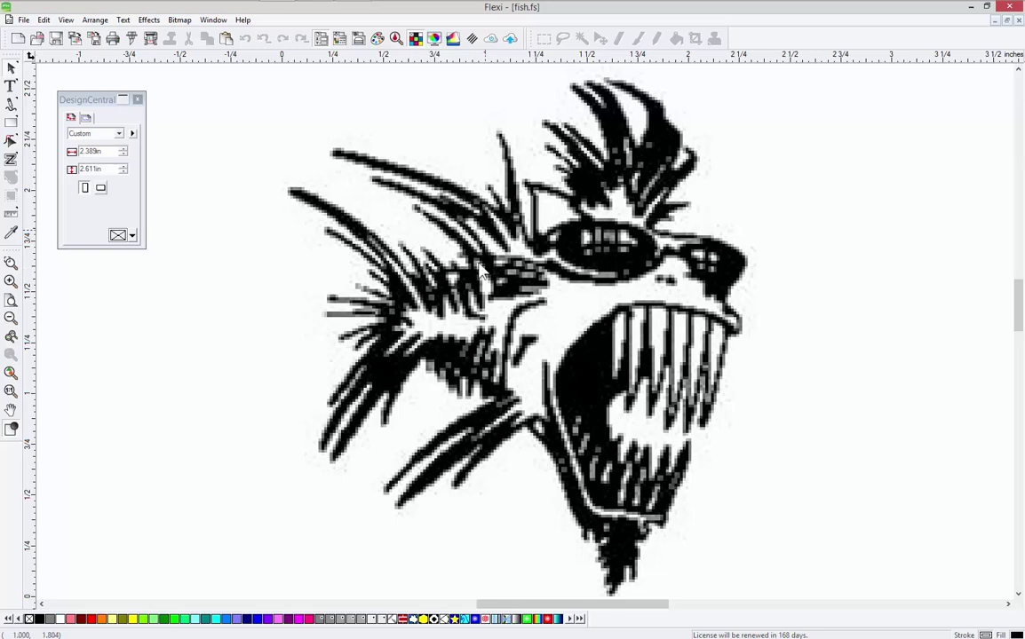
Select the fish bitmap and vectorize it with Bezier tracing.
click(180, 20)
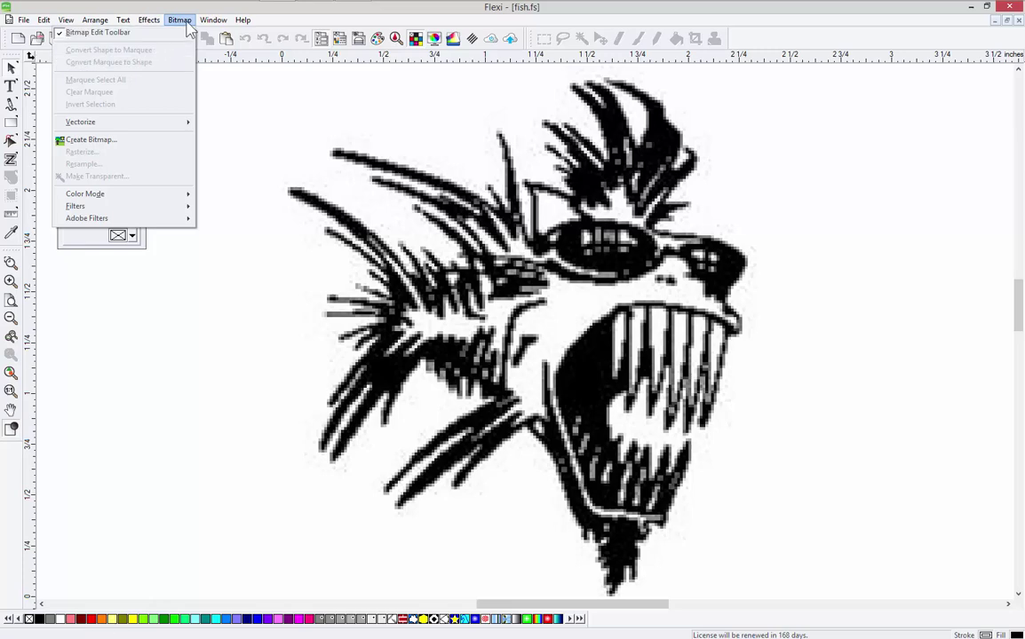
click(492, 251)
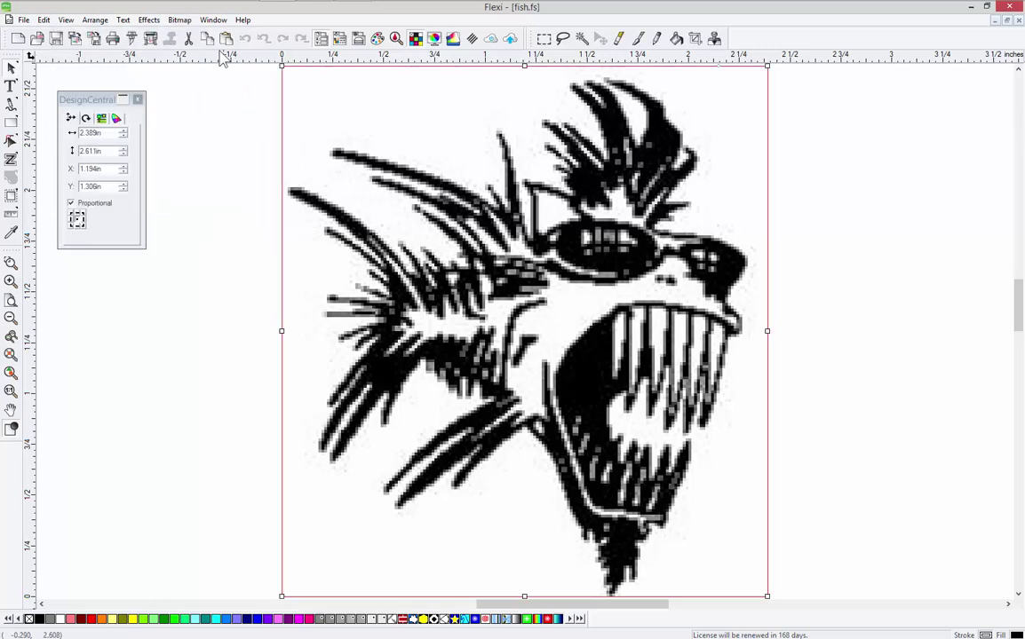
click(174, 20)
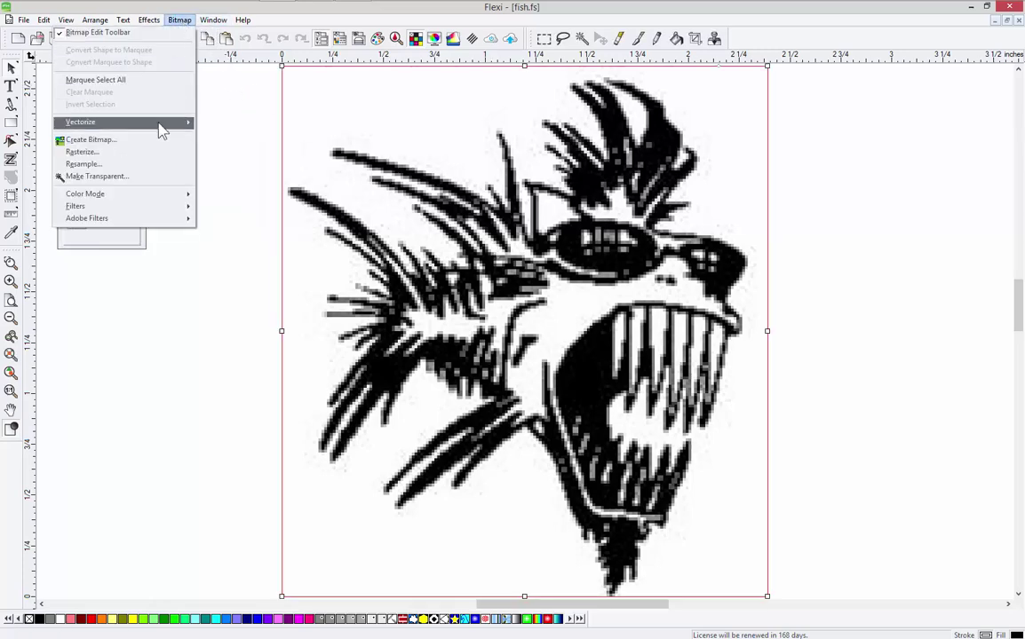
mouse_move(185, 124)
click(254, 177)
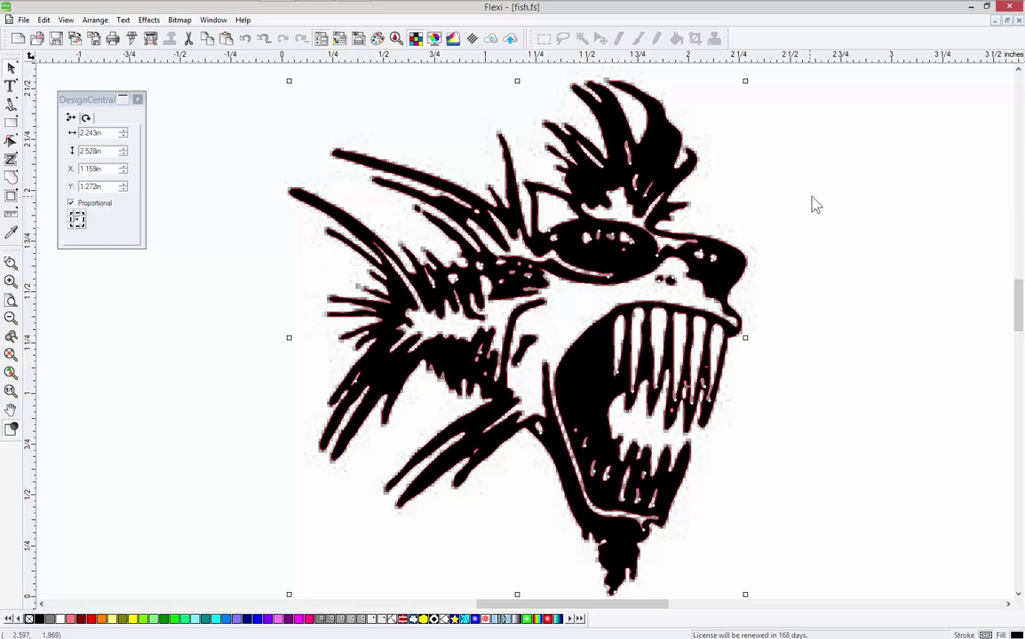
Move the original fish bitmap to the left of the traced copy.
click(781, 206)
click(638, 235)
drag(637, 235, 182, 227)
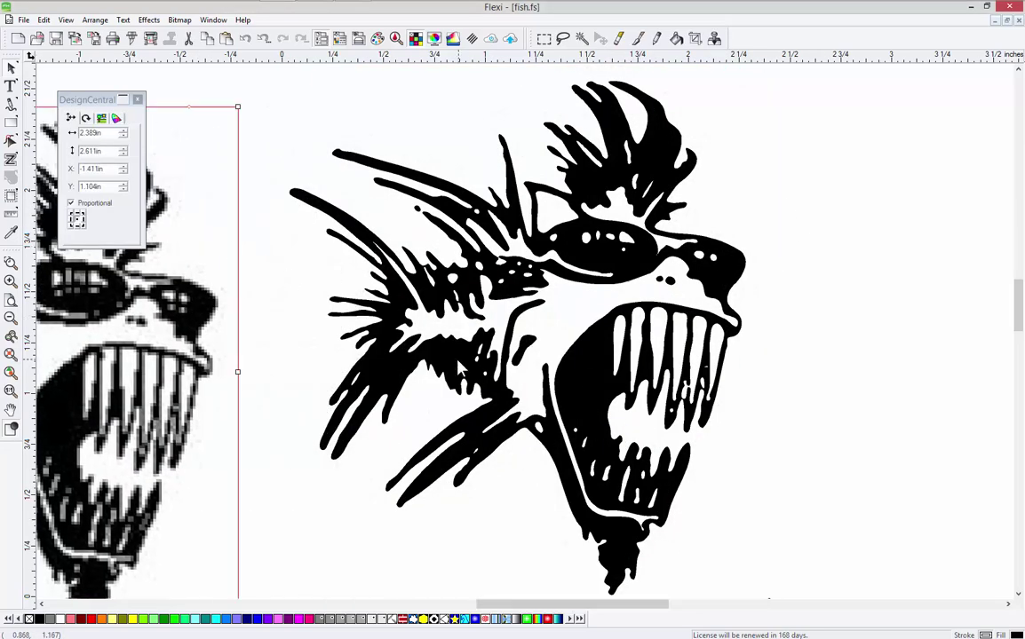
Toggle between fill and wireframe views, ending in wireframe outlines.
click(12, 430)
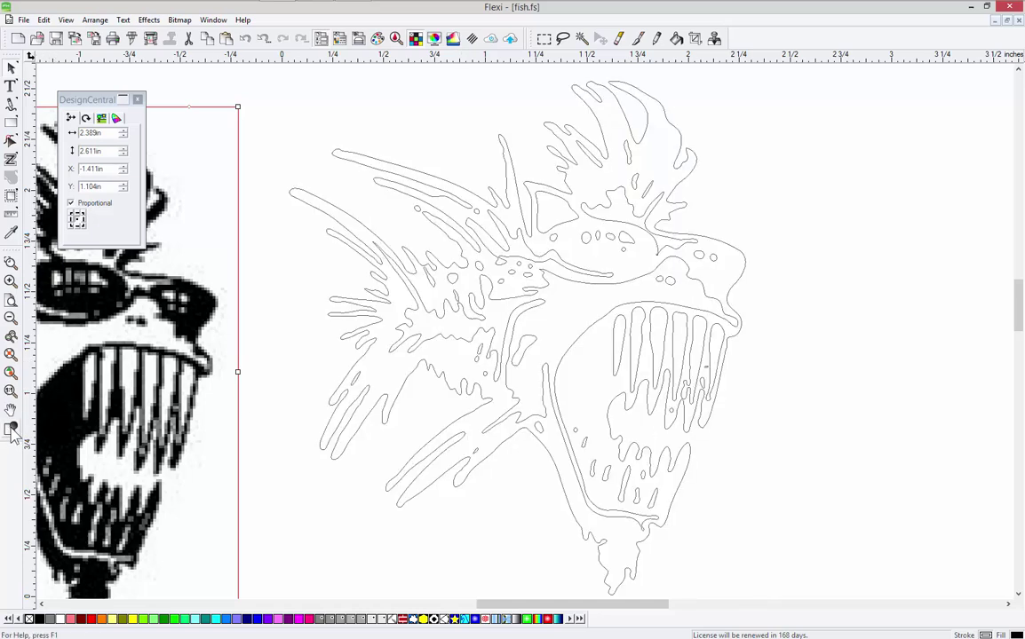
click(11, 430)
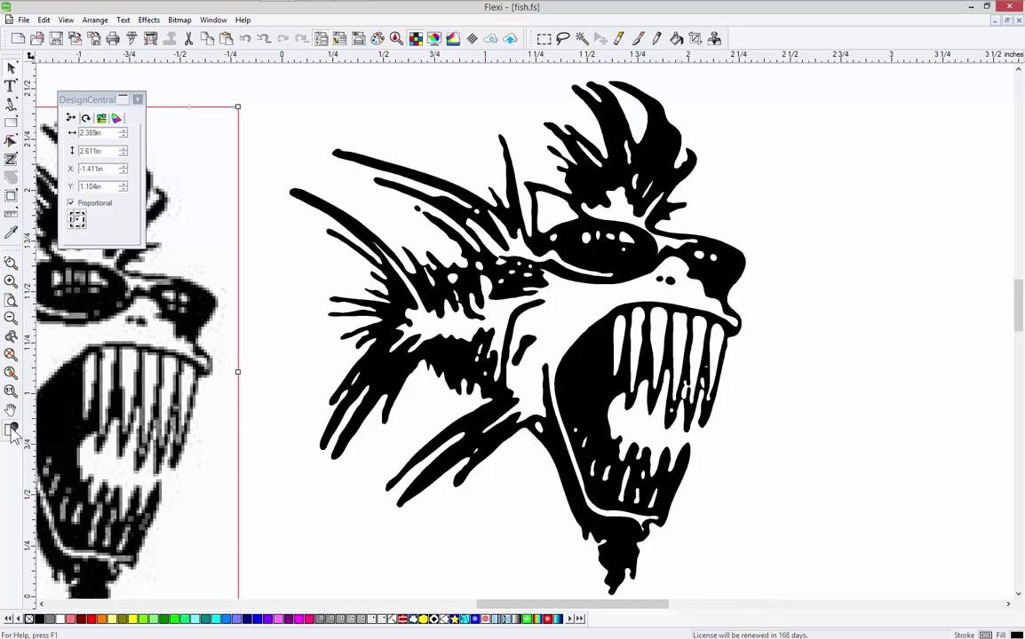
click(12, 430)
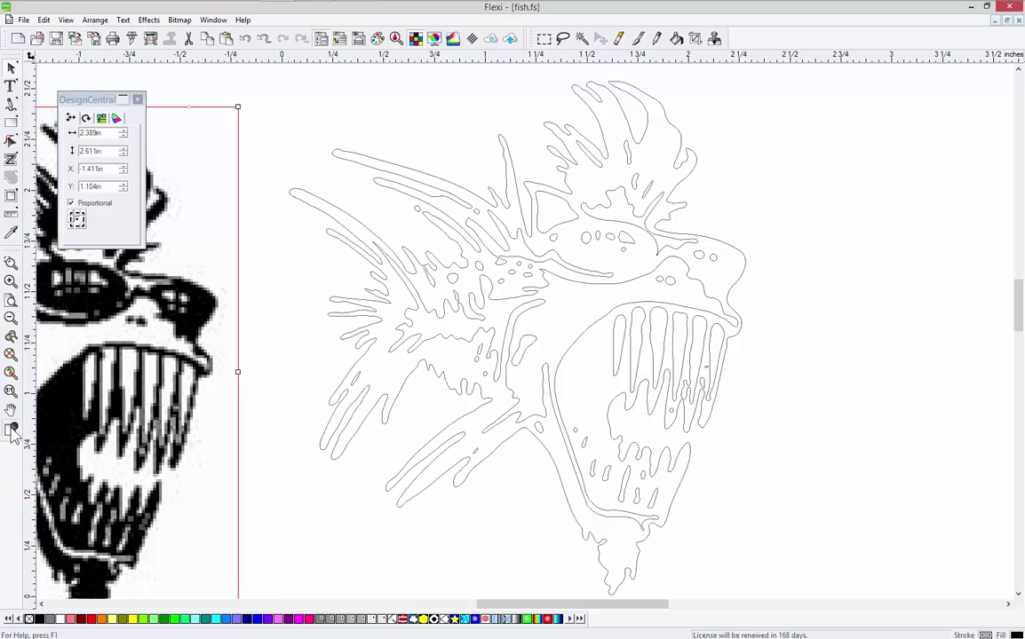
click(12, 430)
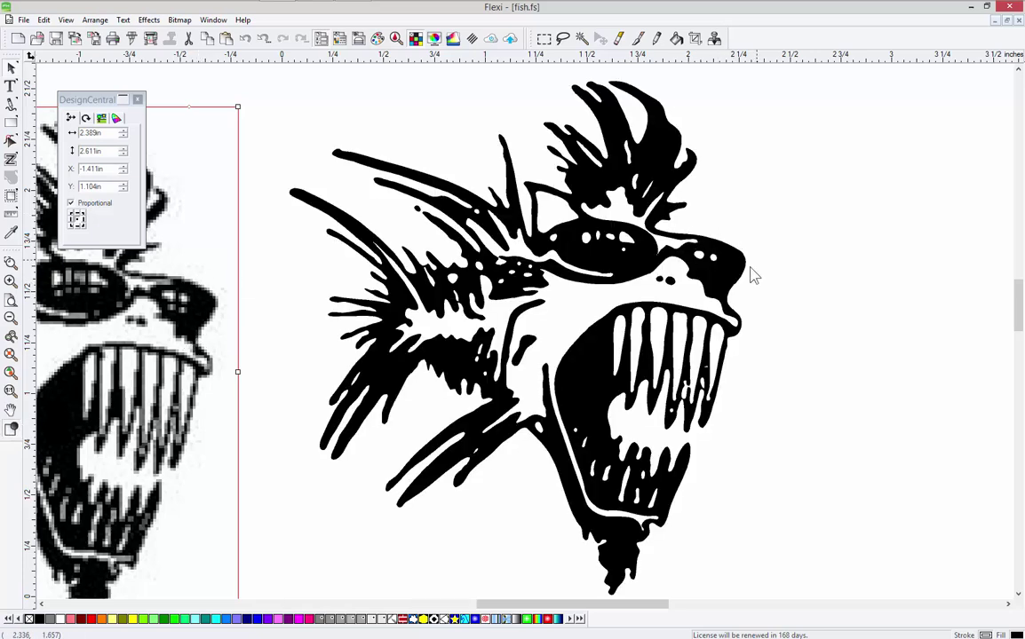
click(12, 430)
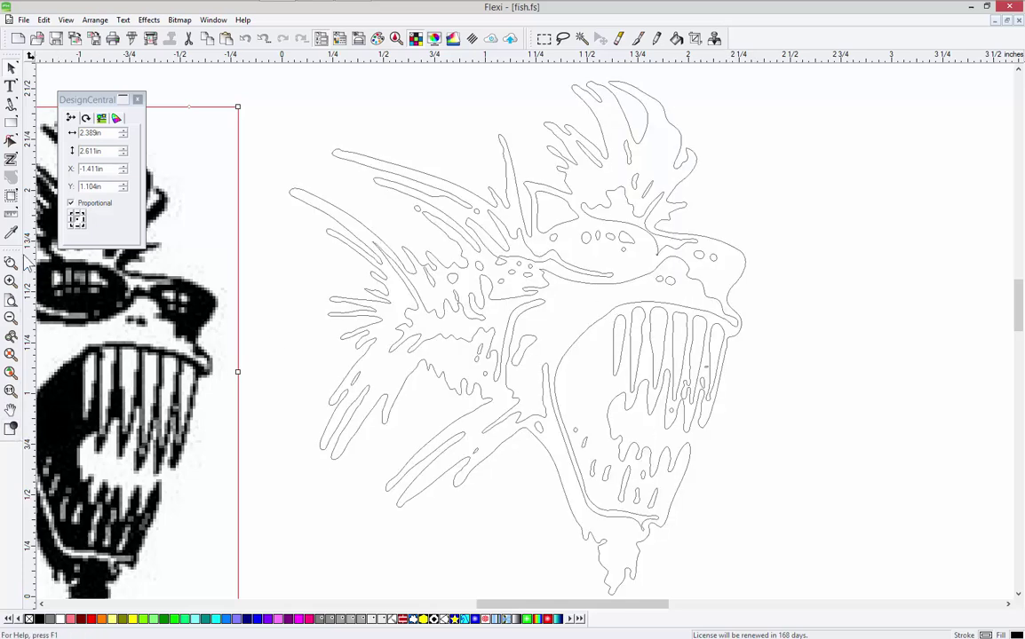
Zoom into the jaw, marquee-select its 25 nodes, then zoom to fit.
click(11, 234)
drag(617, 201, 796, 379)
click(11, 140)
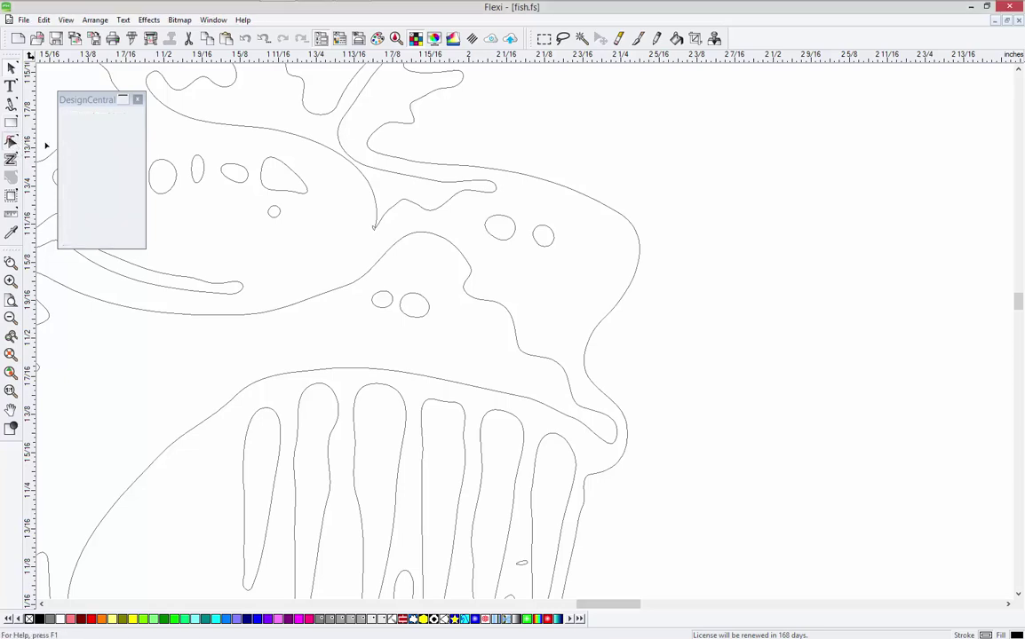
drag(423, 149, 704, 396)
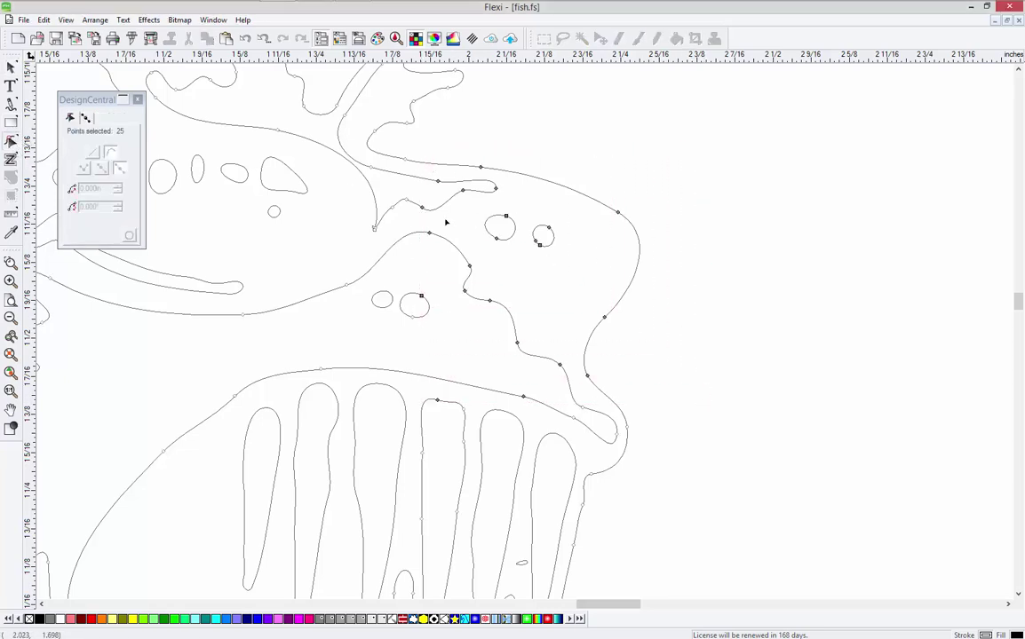
click(11, 374)
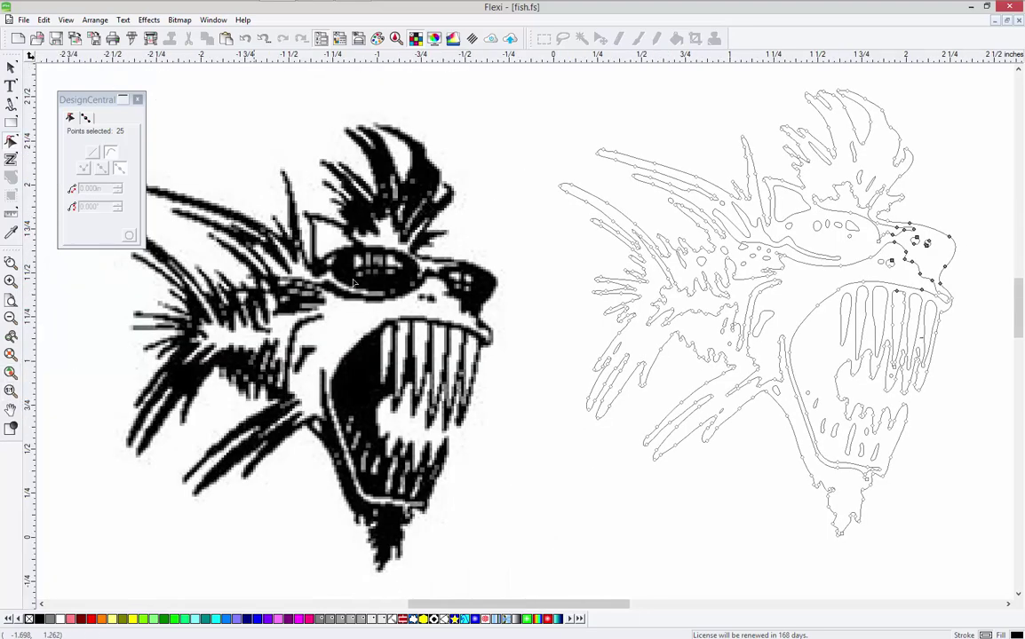
click(10, 392)
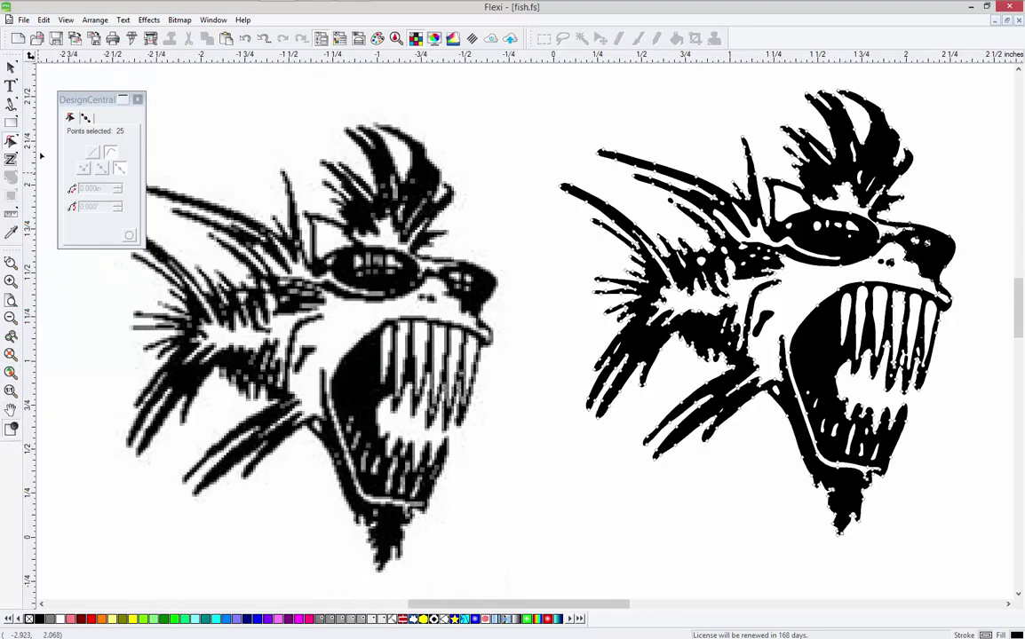
click(11, 67)
click(565, 93)
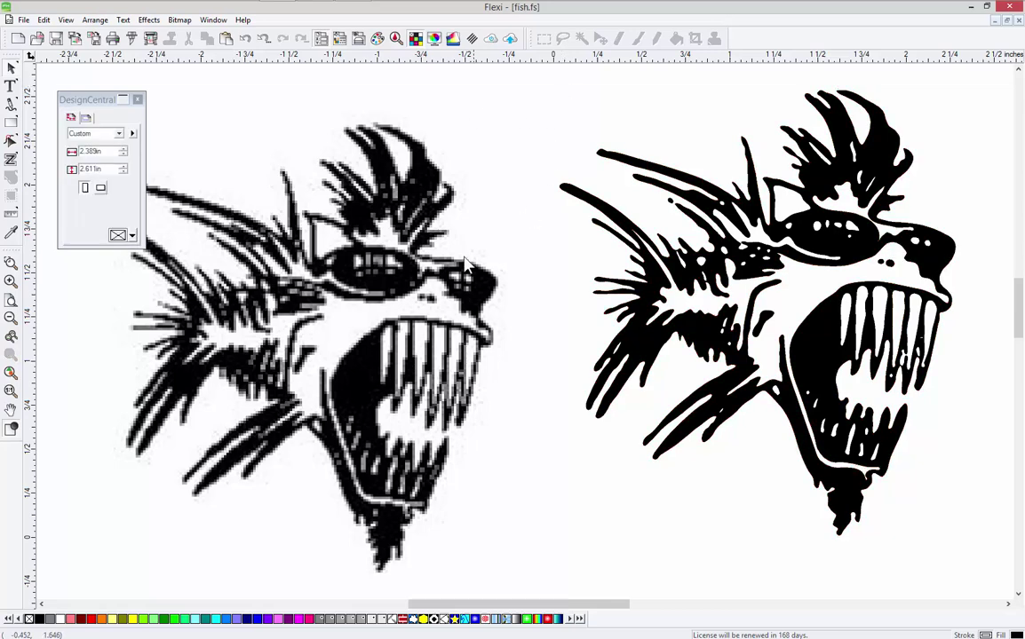
click(422, 238)
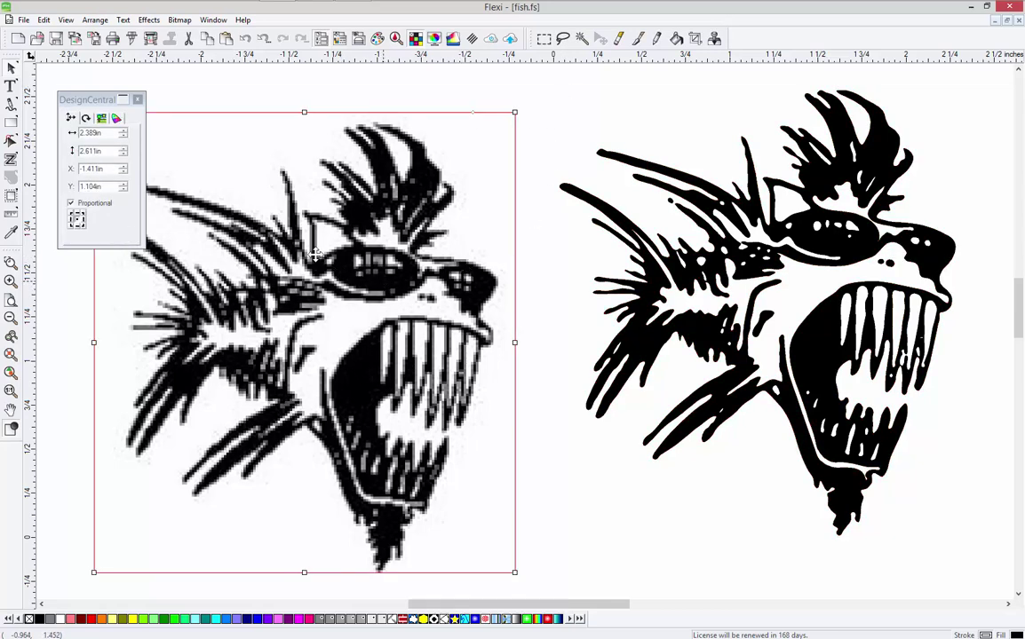
click(176, 21)
mouse_move(165, 123)
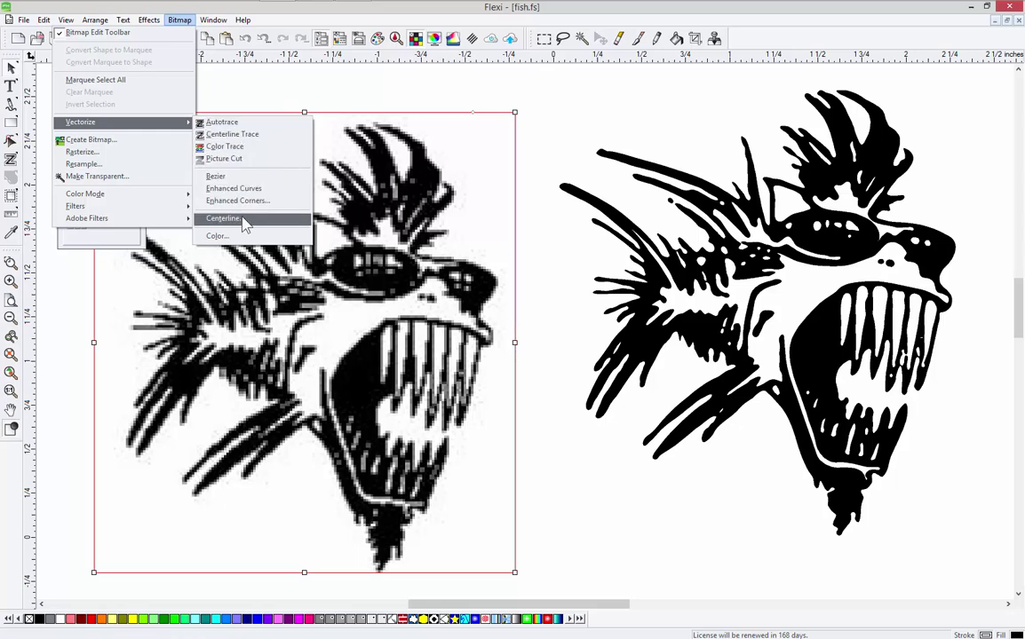
click(542, 114)
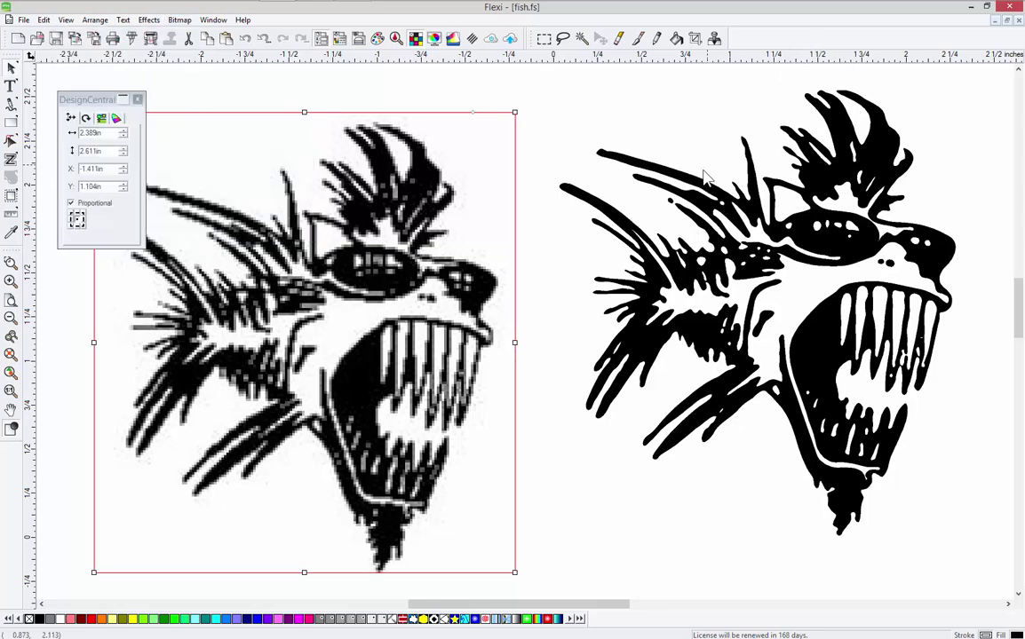